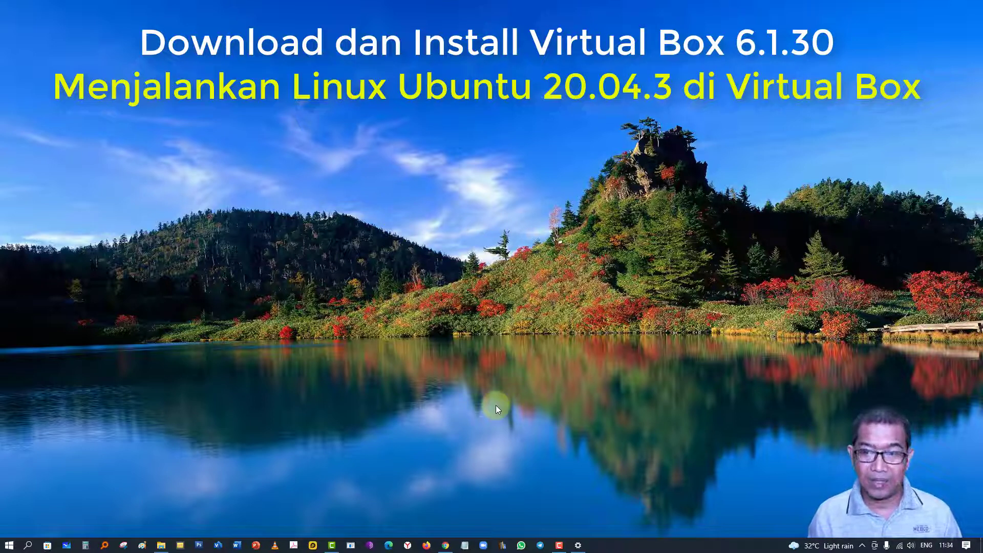
# In Chrome, search Google for "download virtual box" and open the Downloads – Oracle VM VirtualBox page on virtualbox.org.
pyautogui.click(447, 546)
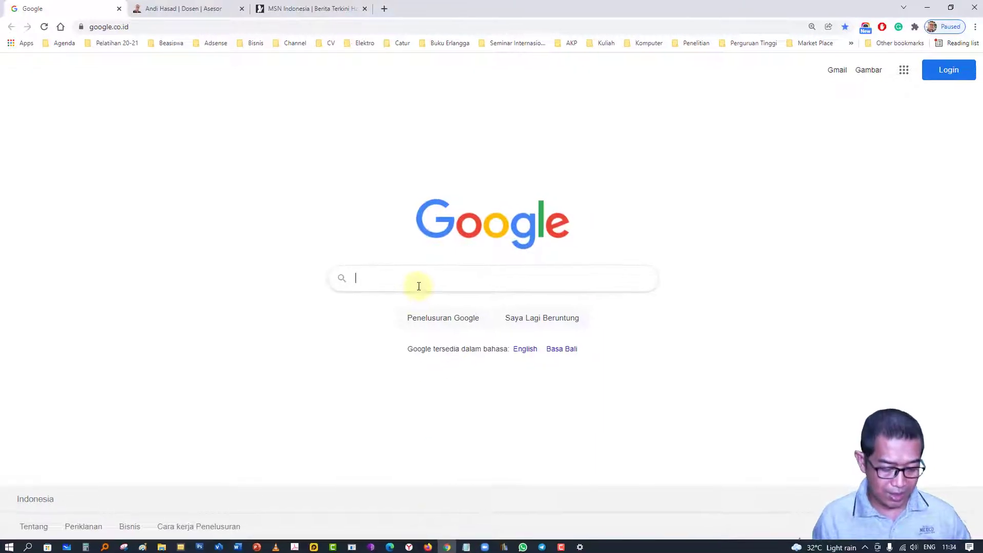
pyautogui.write('downl')
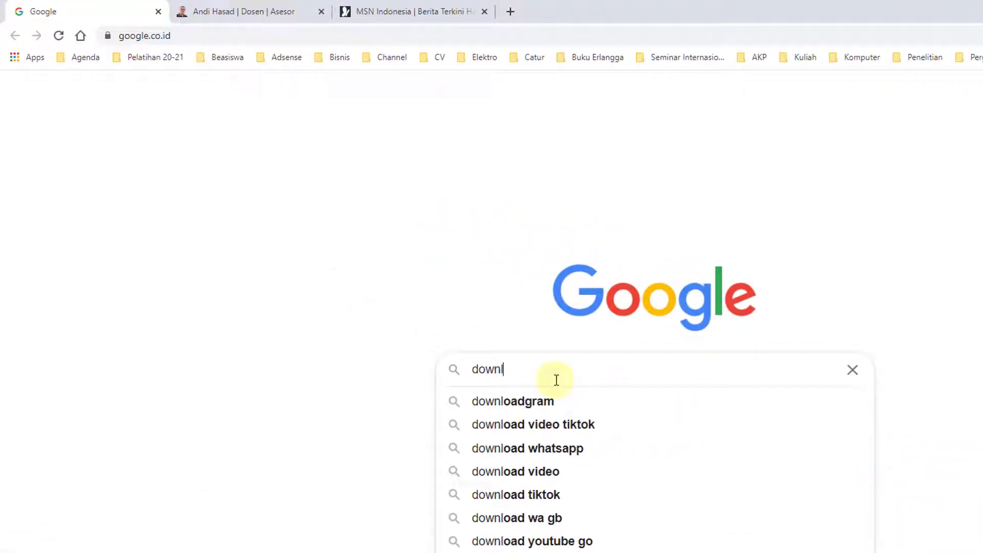
pyautogui.write('oad virt')
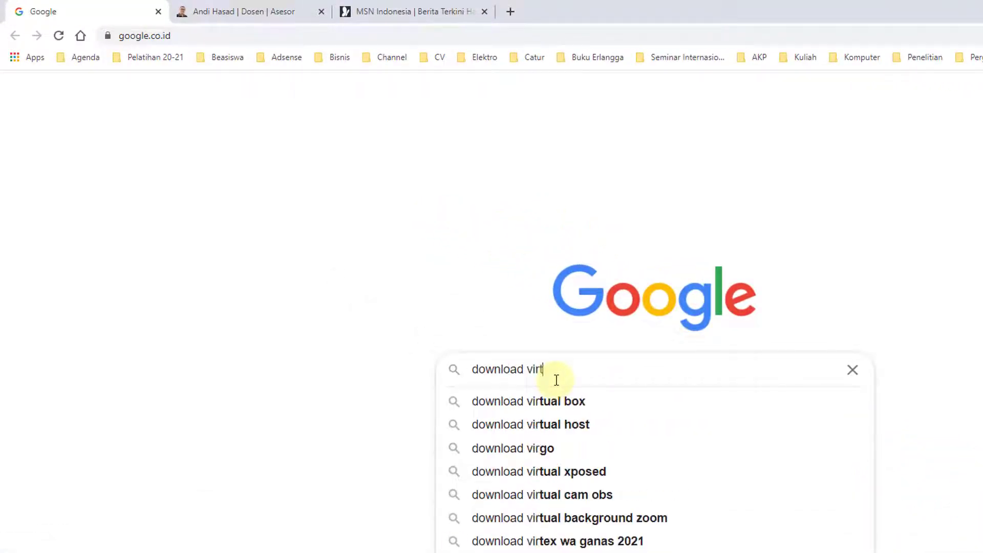
pyautogui.write('ual box')
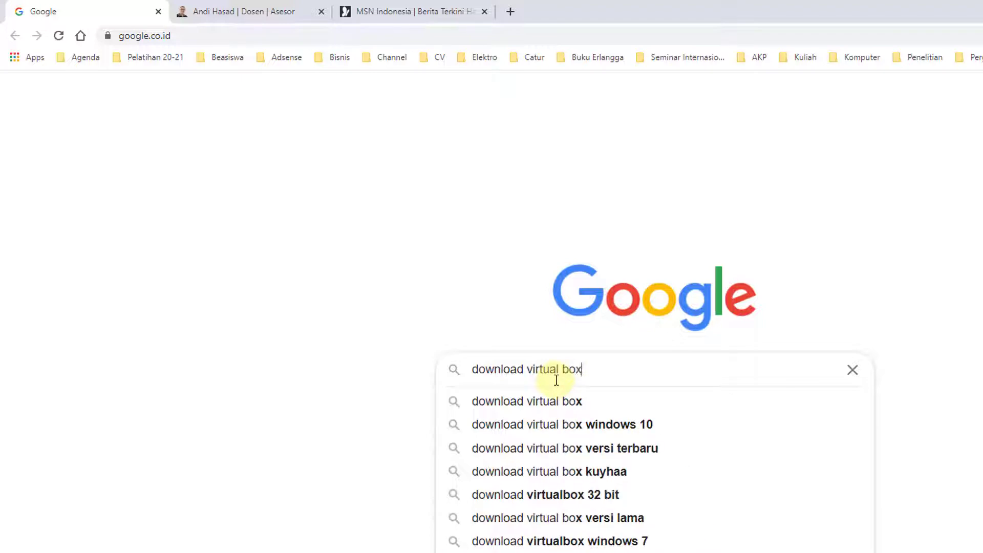
pyautogui.press('Return')
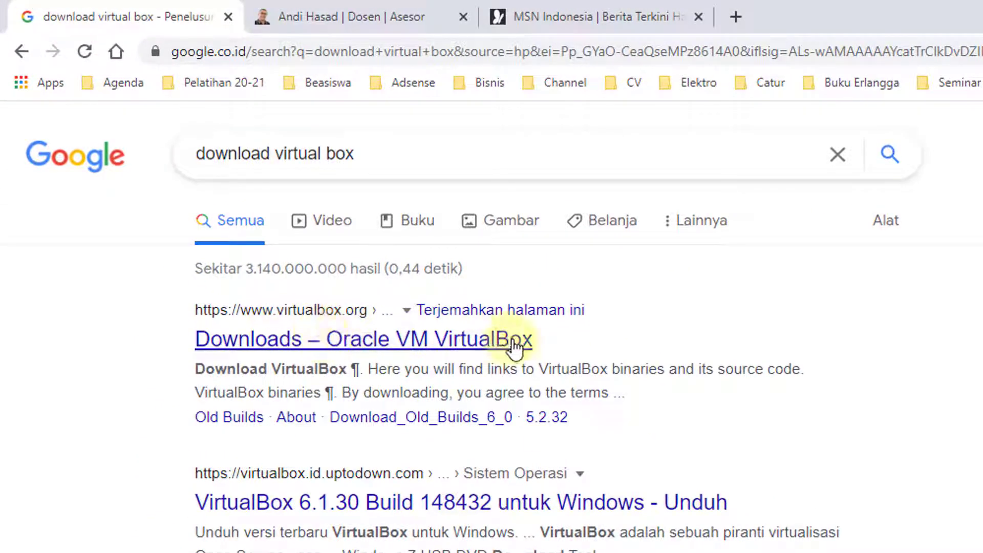
pyautogui.click(432, 341)
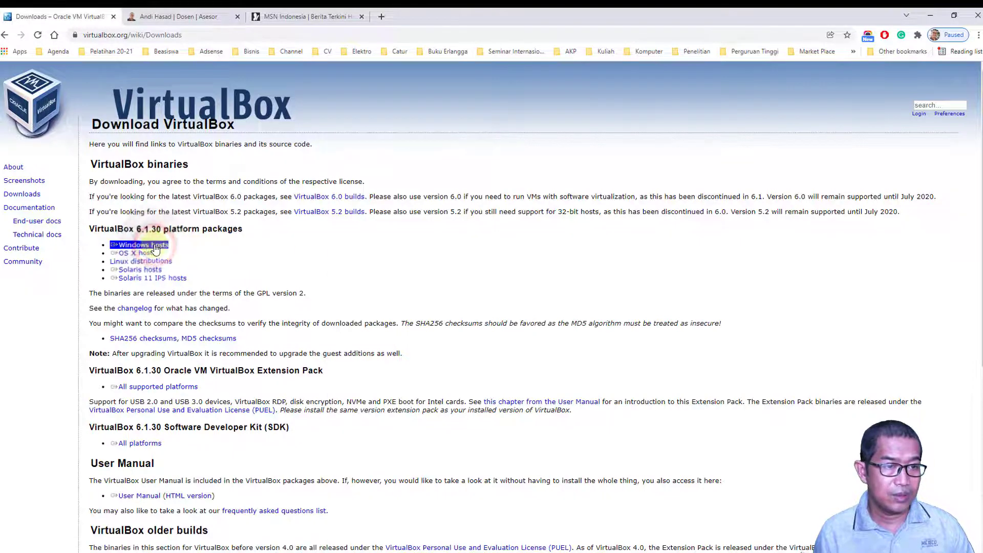
# Download the VirtualBox 6.1.30 Windows hosts package and save it as VirtualBox-6.1.30-148432-Win in the Downloads folder.
pyautogui.click(156, 246)
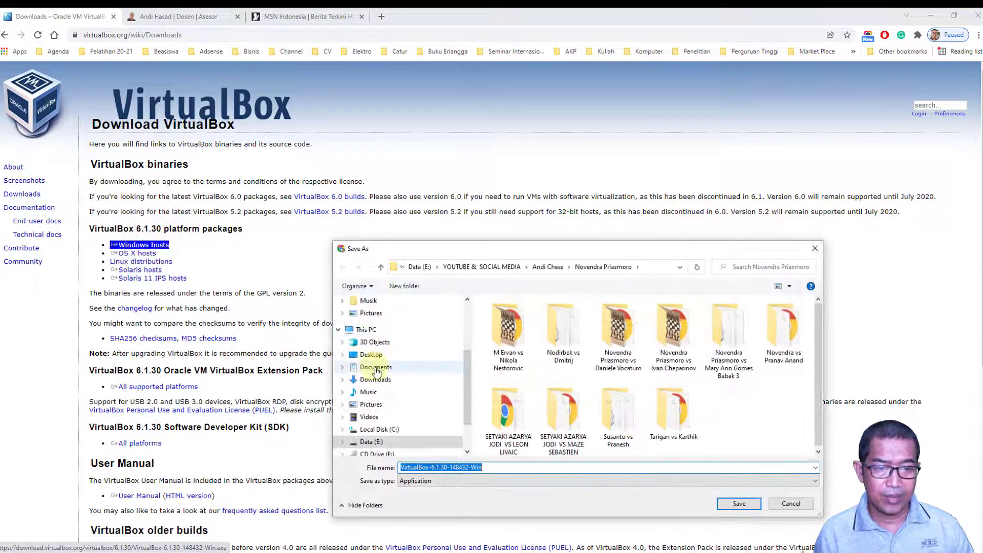
pyautogui.click(375, 380)
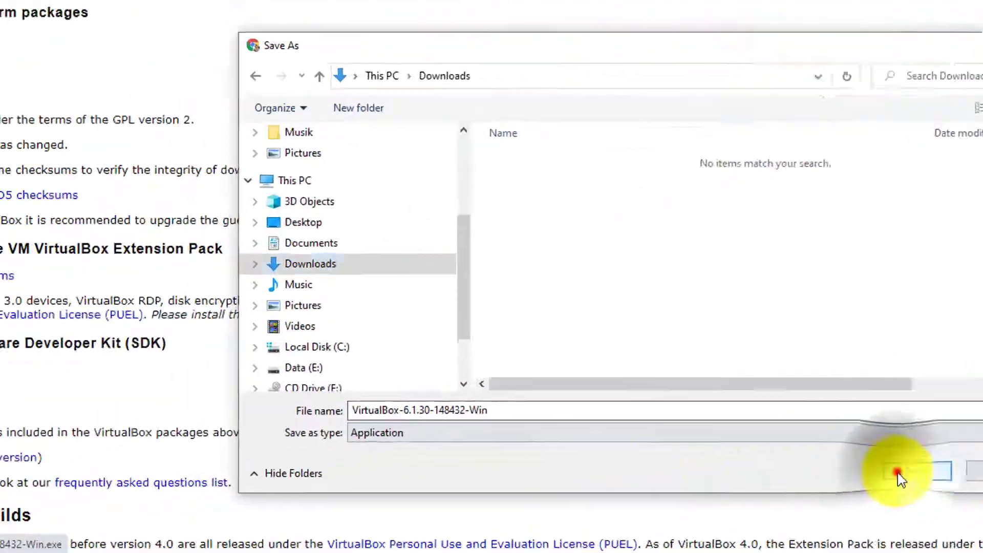
pyautogui.click(651, 486)
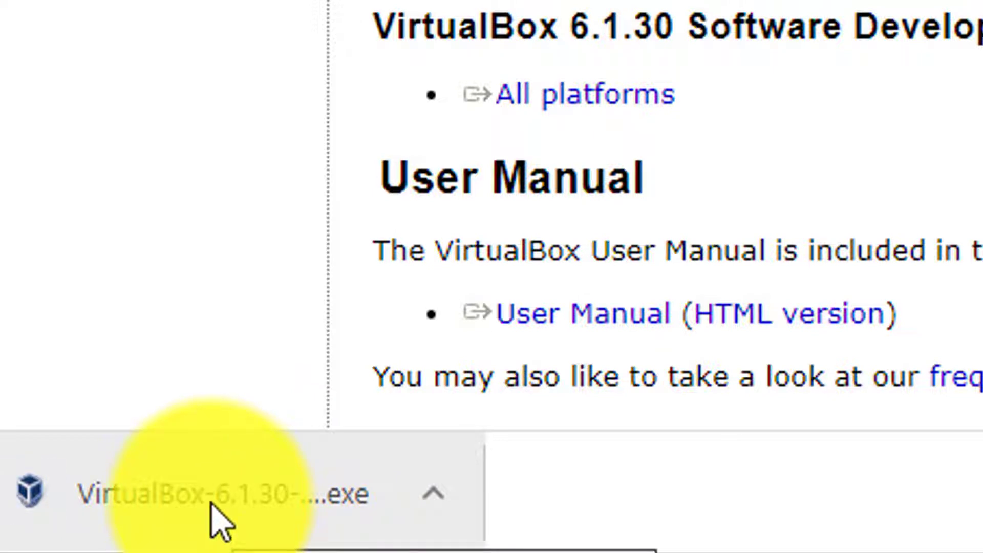
# Run the downloaded VirtualBox installer and accept the default features and the location C:\Program Files\Oracle\VirtualBox\.
pyautogui.click(210, 502)
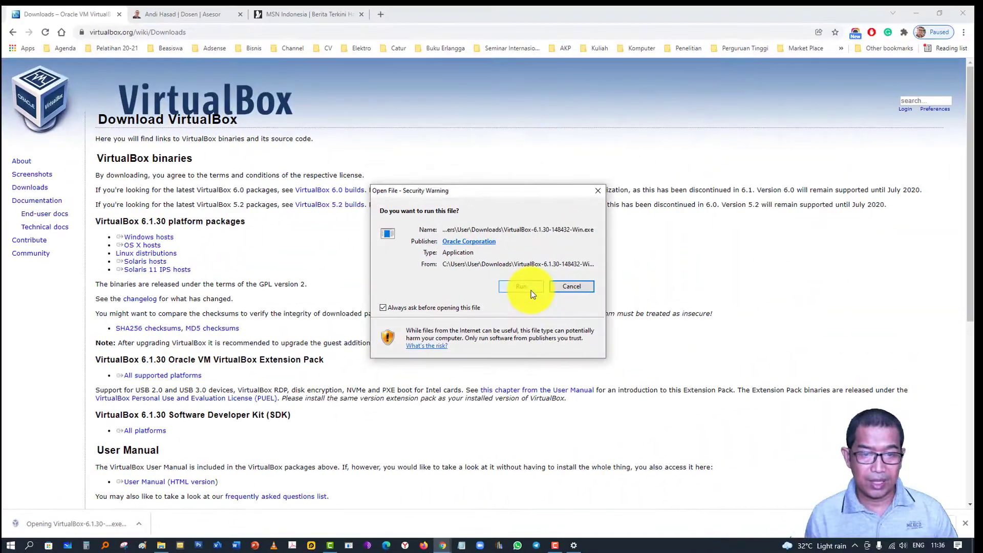
pyautogui.click(531, 290)
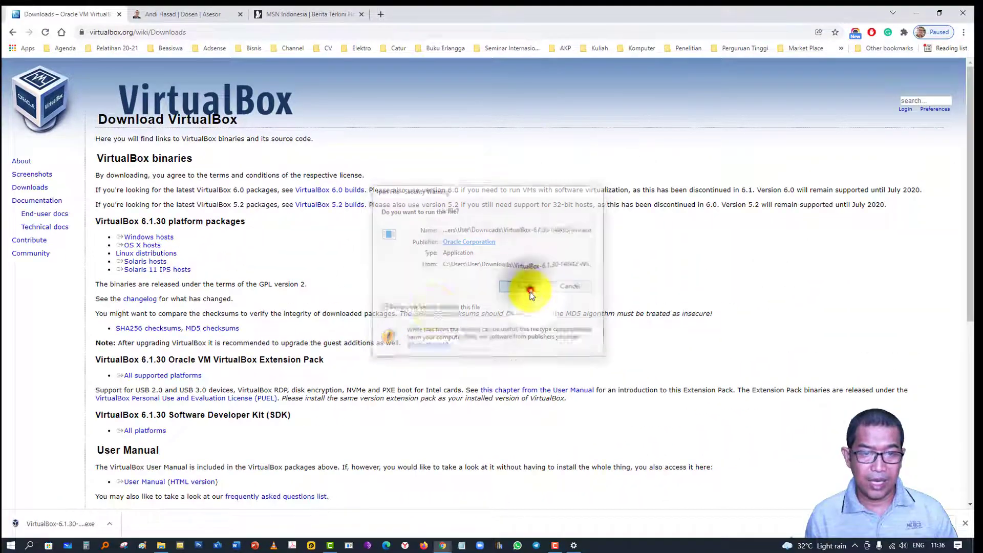
pyautogui.moveTo(364, 205); pyautogui.dragTo(296, 205)
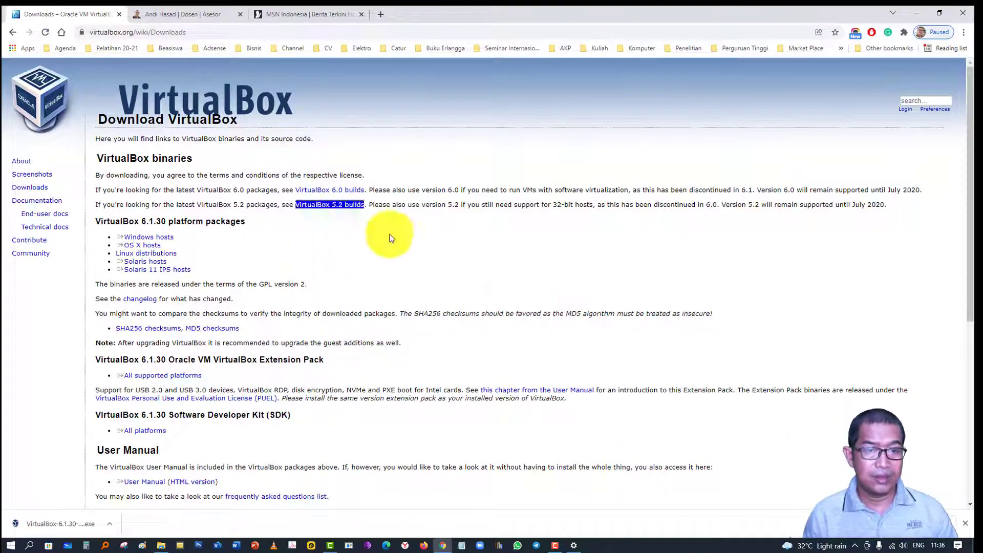
pyautogui.click(435, 262)
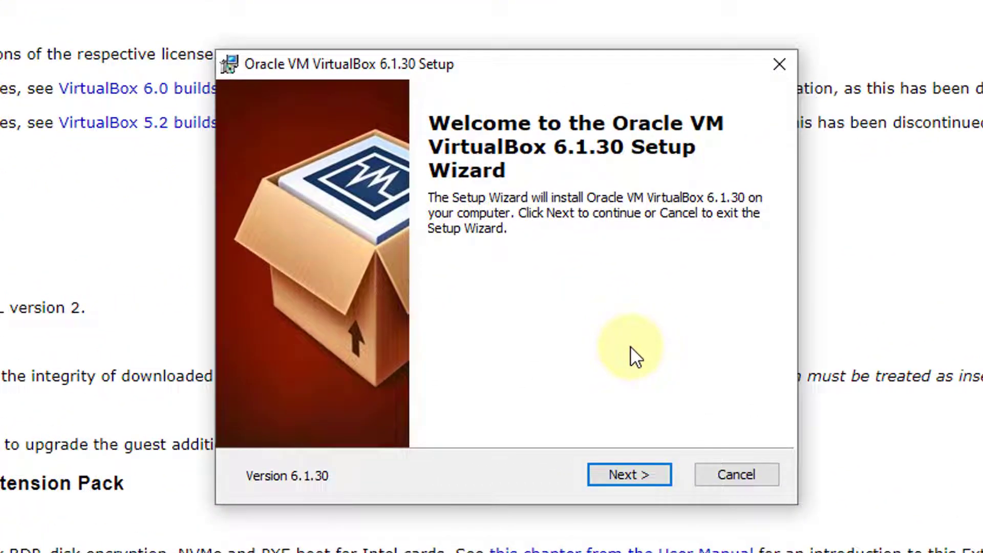
pyautogui.click(634, 472)
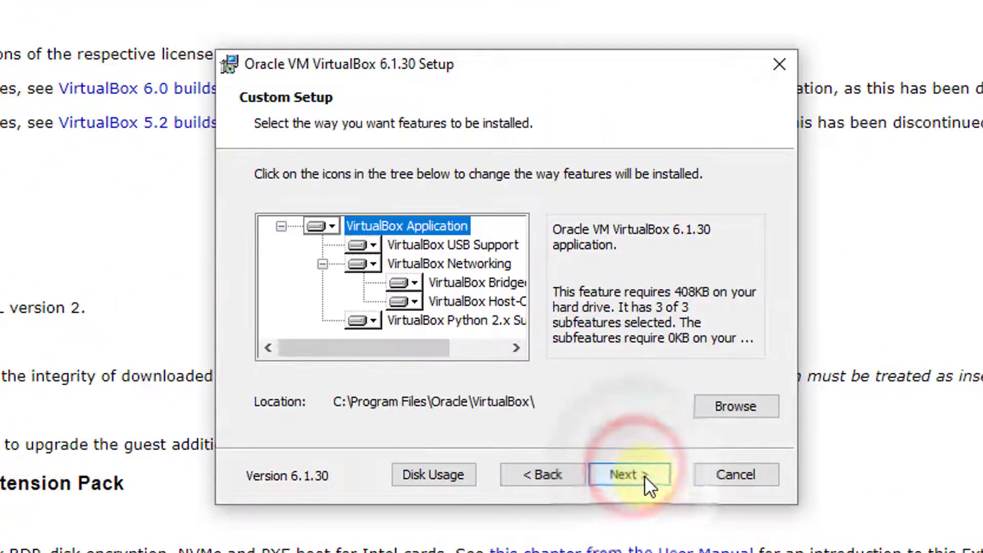
pyautogui.click(645, 476)
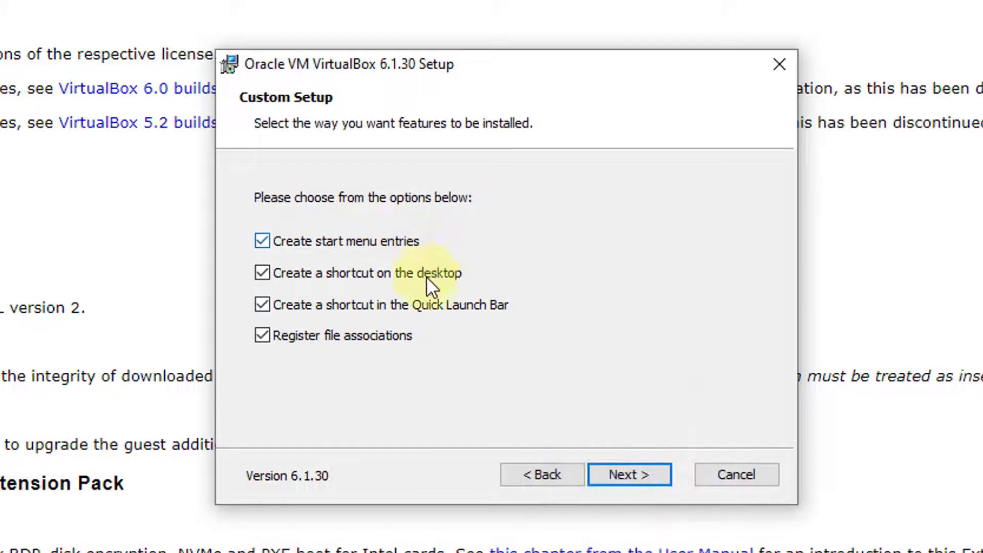
pyautogui.click(265, 241)
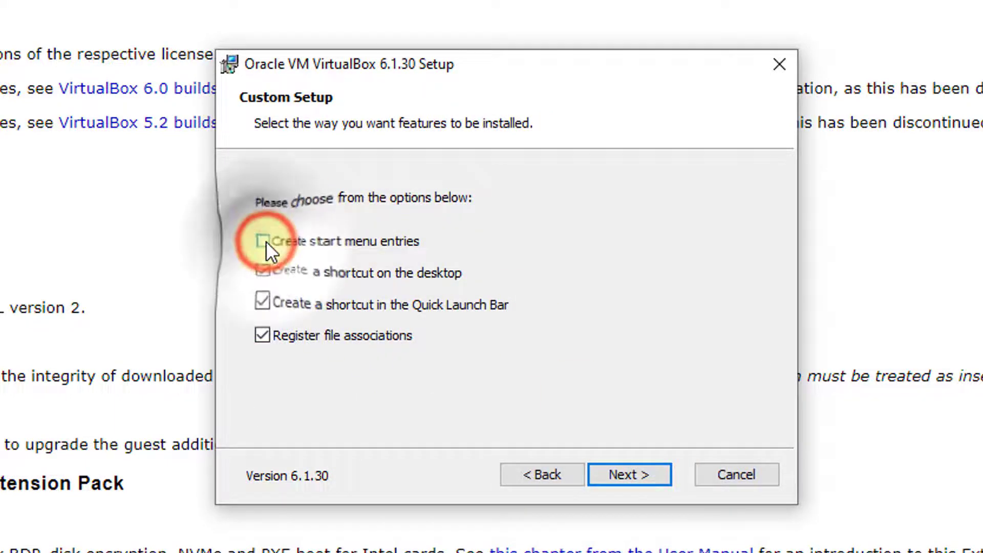
pyautogui.click(266, 241)
pyautogui.click(263, 273)
pyautogui.click(261, 241)
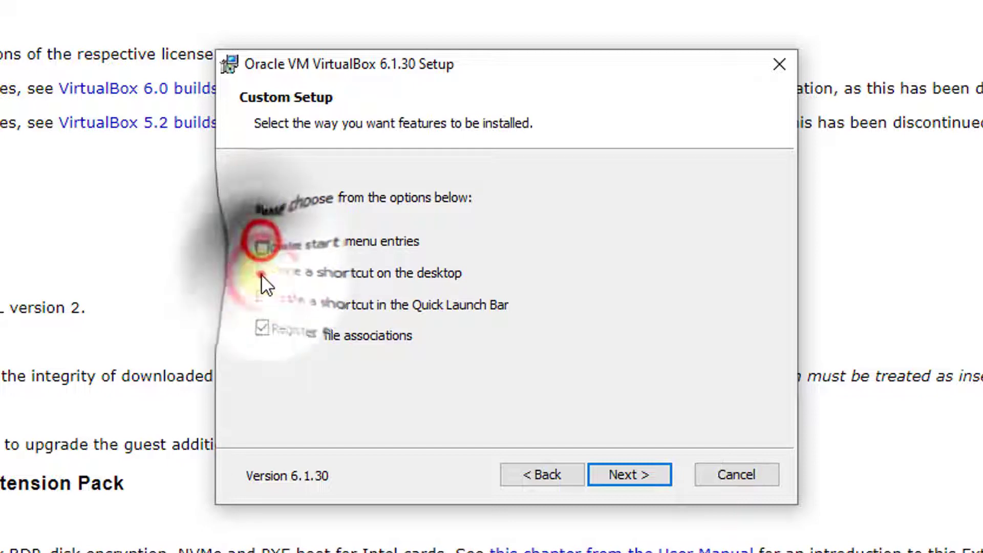
pyautogui.click(262, 274)
pyautogui.click(266, 241)
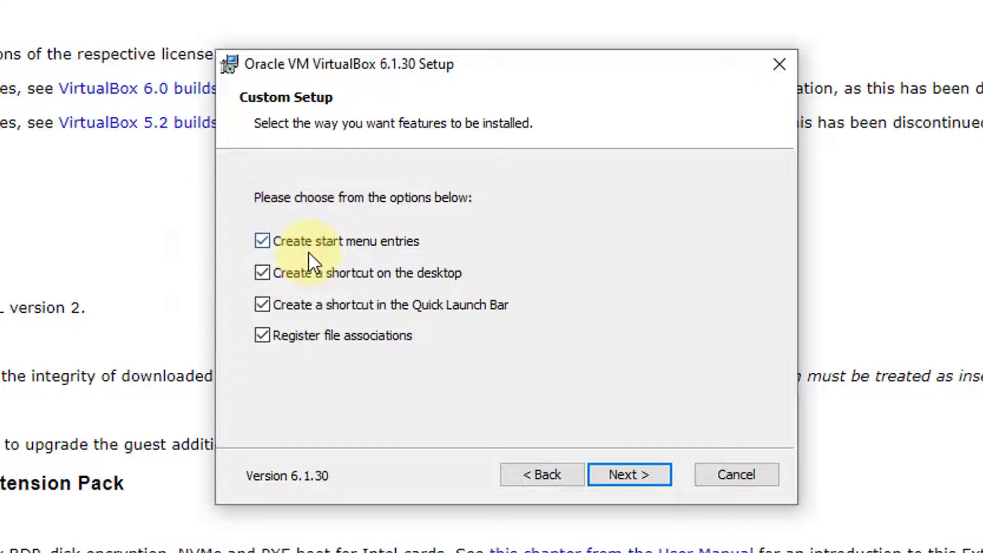
# Install VirtualBox with all shortcut and file association options kept, and finish setup with the program set to start.
pyautogui.click(643, 475)
pyautogui.click(632, 474)
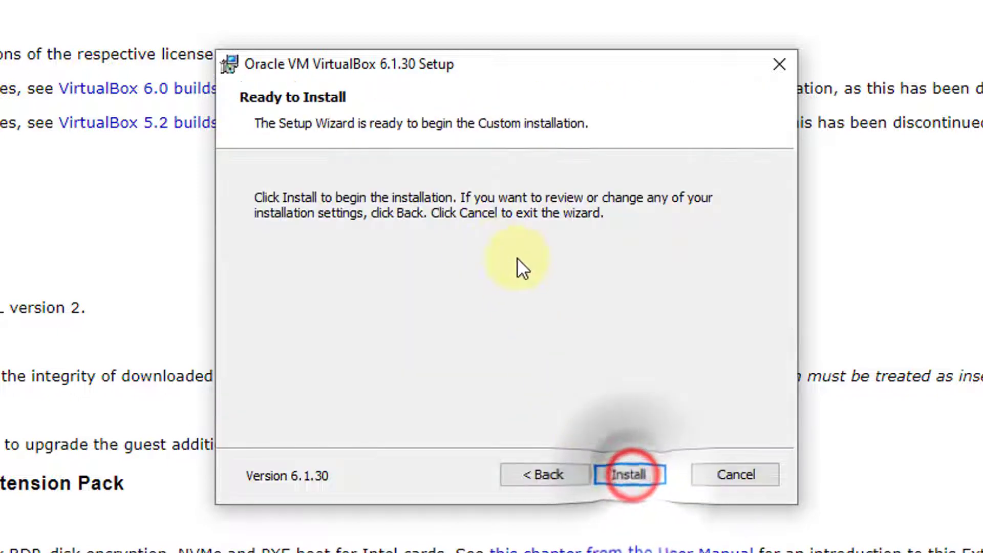
pyautogui.click(652, 475)
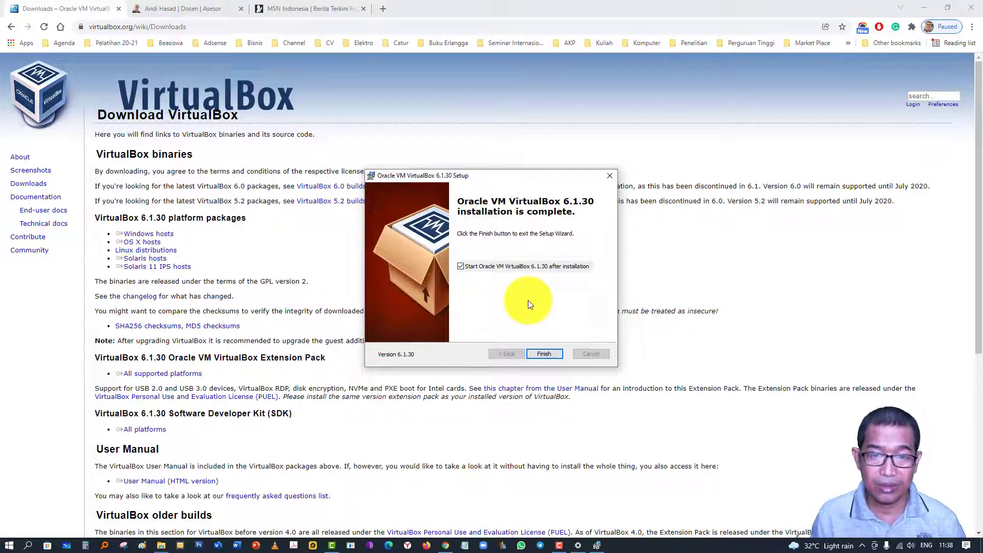
pyautogui.click(552, 354)
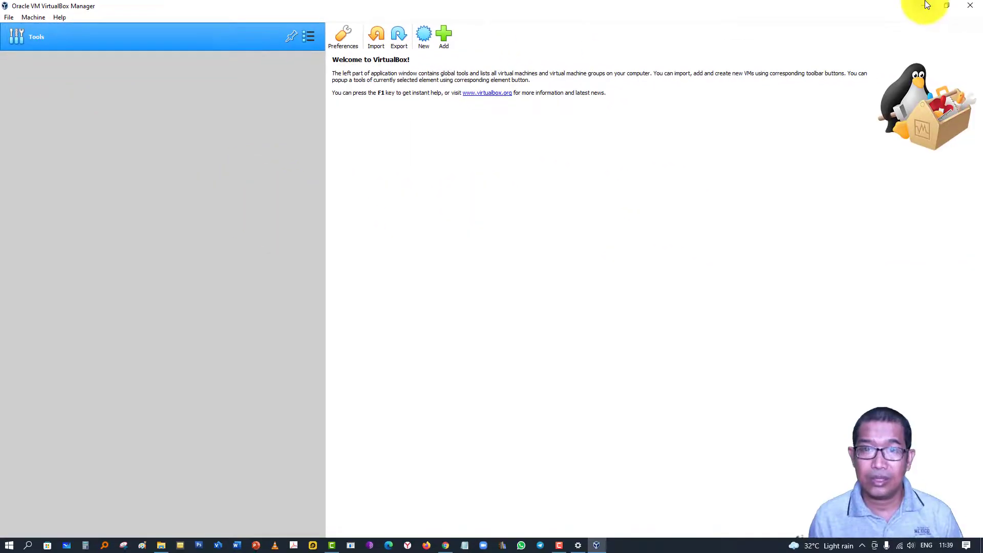
# Switch back to Chrome, return to the Google results and search for "download ubuntu terbaru".
pyautogui.click(444, 545)
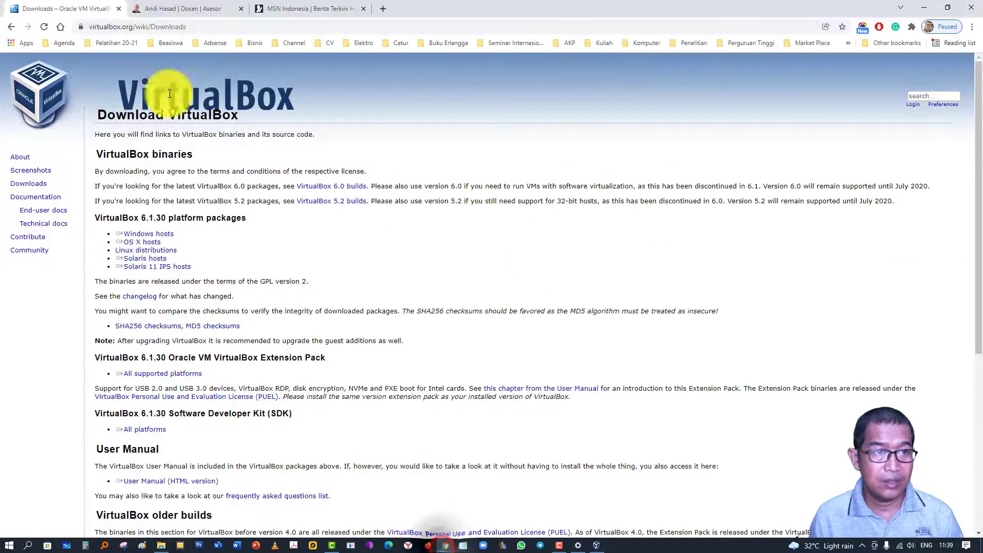
pyautogui.click(12, 27)
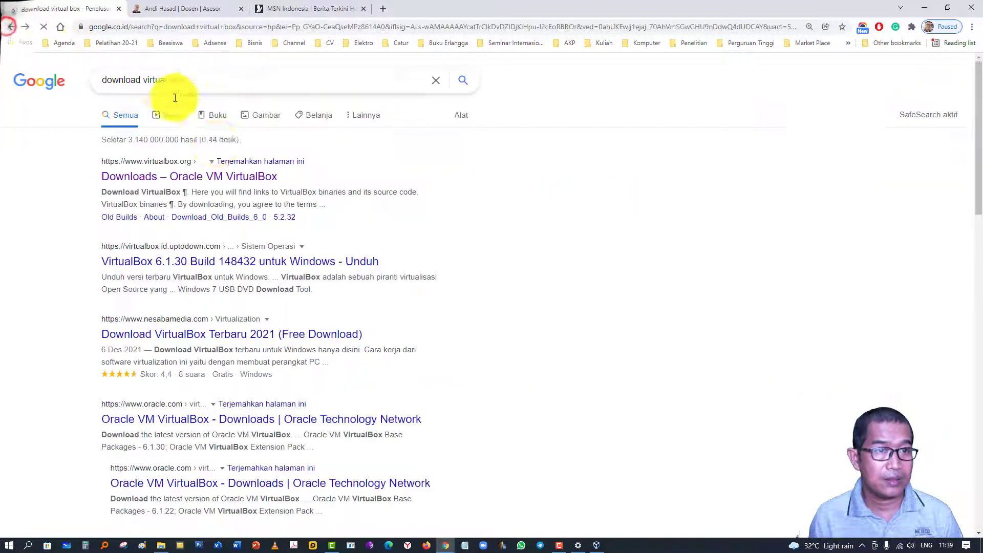
pyautogui.moveTo(143, 80); pyautogui.dragTo(206, 78)
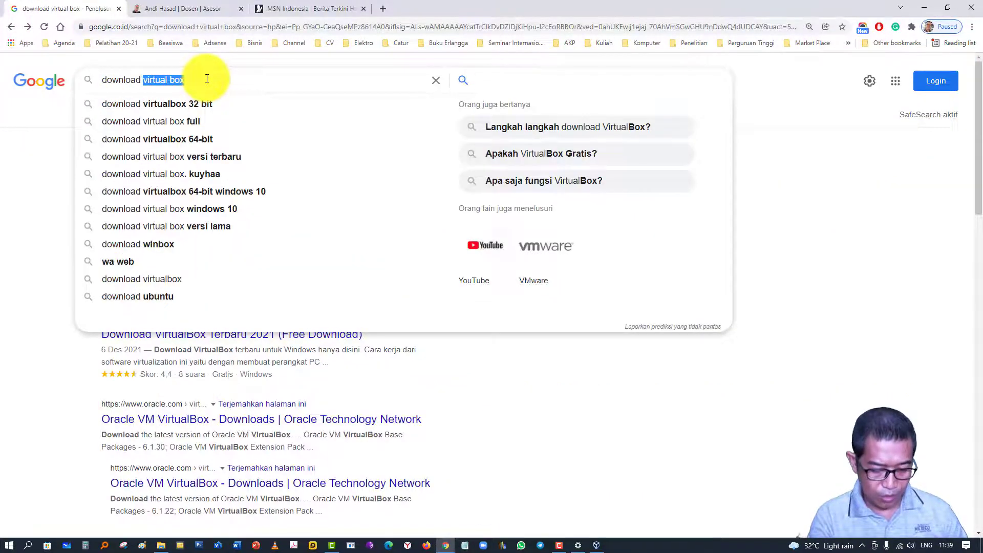
pyautogui.write('ubuntu')
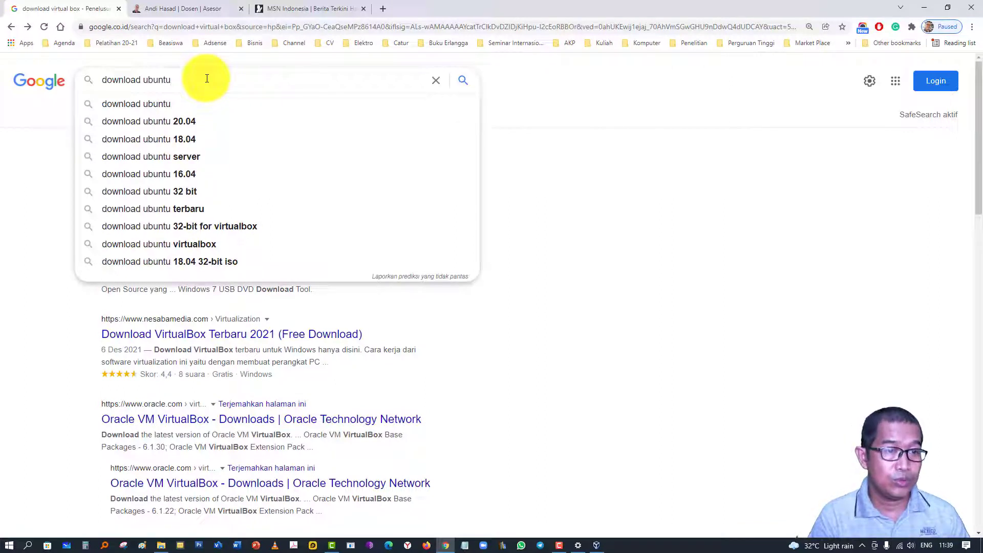
pyautogui.write(' terbaru')
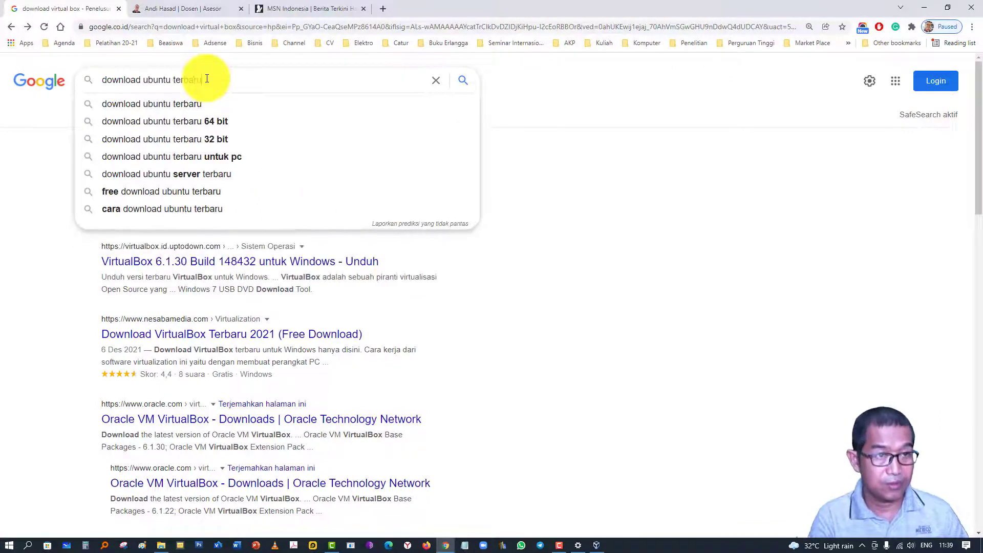
pyautogui.press('Return')
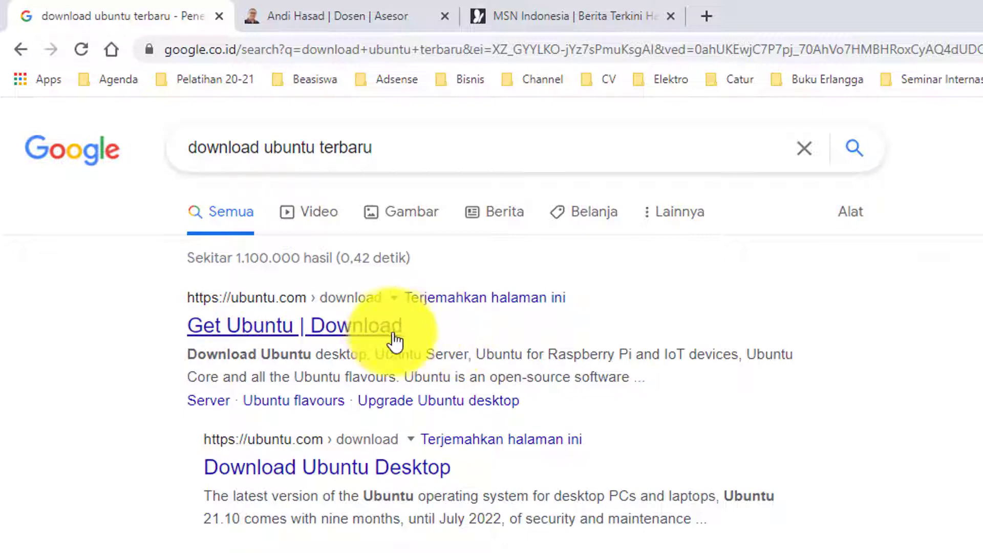
# Open the Ubuntu Desktop download page from ubuntu.com and review the 20.04.3 LTS and 21.10 releases and their system requirements.
pyautogui.click(277, 328)
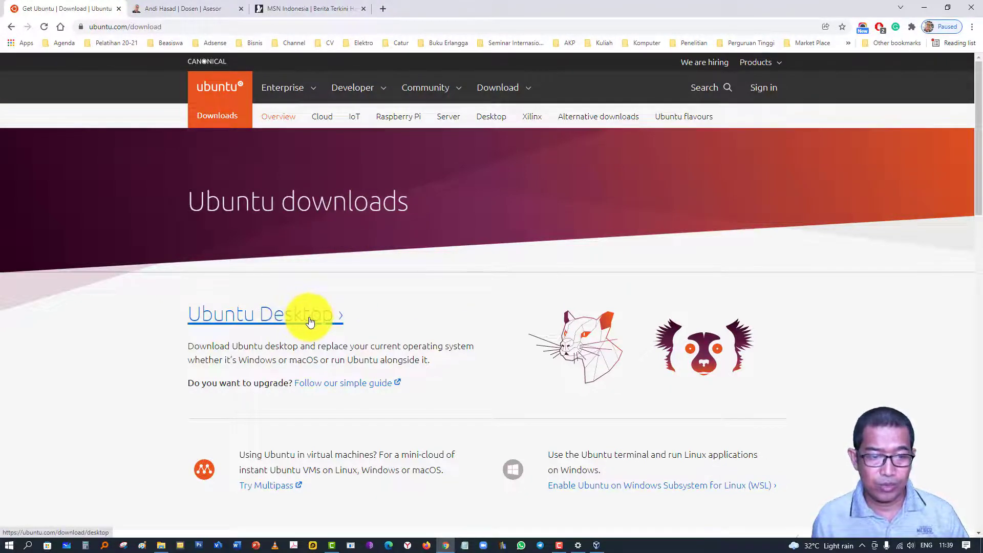
pyautogui.click(293, 317)
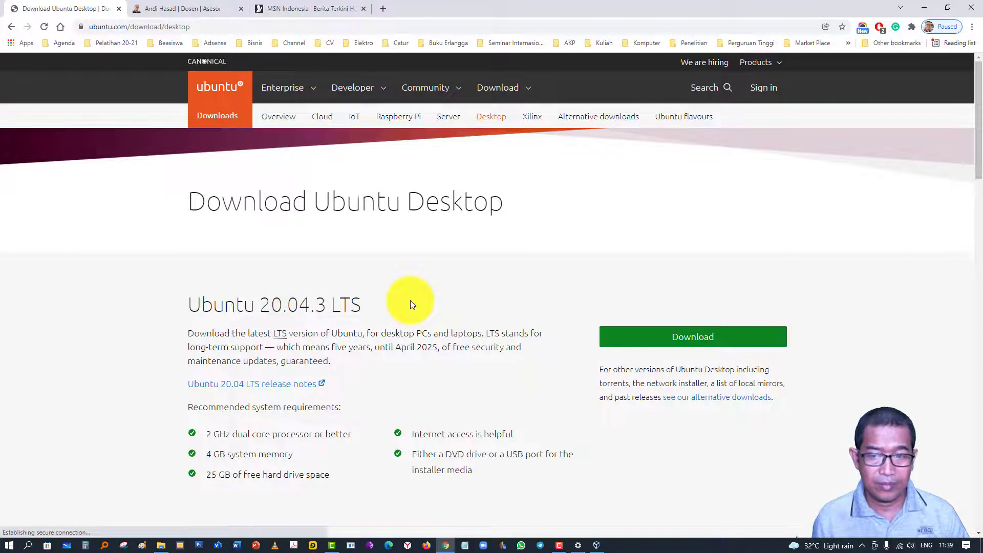
pyautogui.scroll(-2, 410, 303)
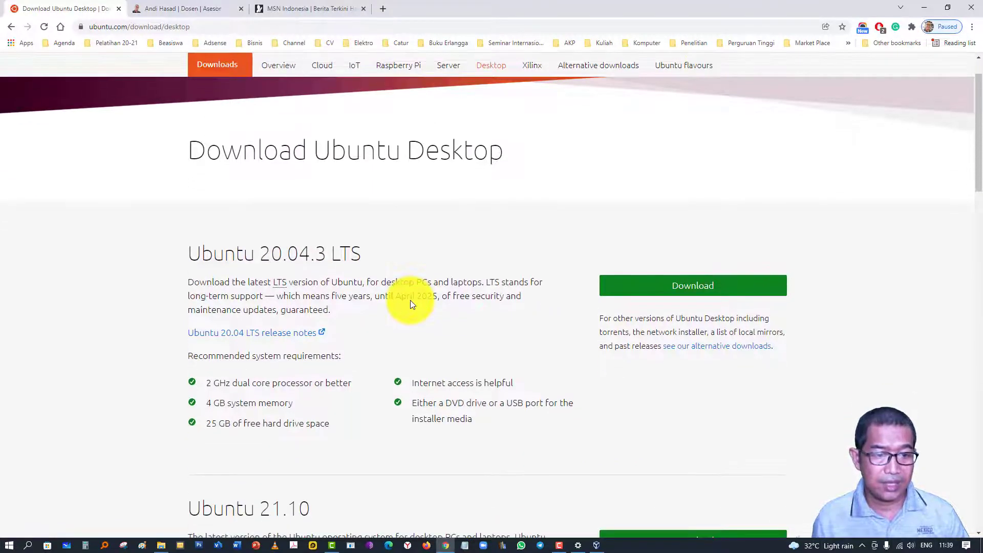
pyautogui.scroll(1, 411, 301)
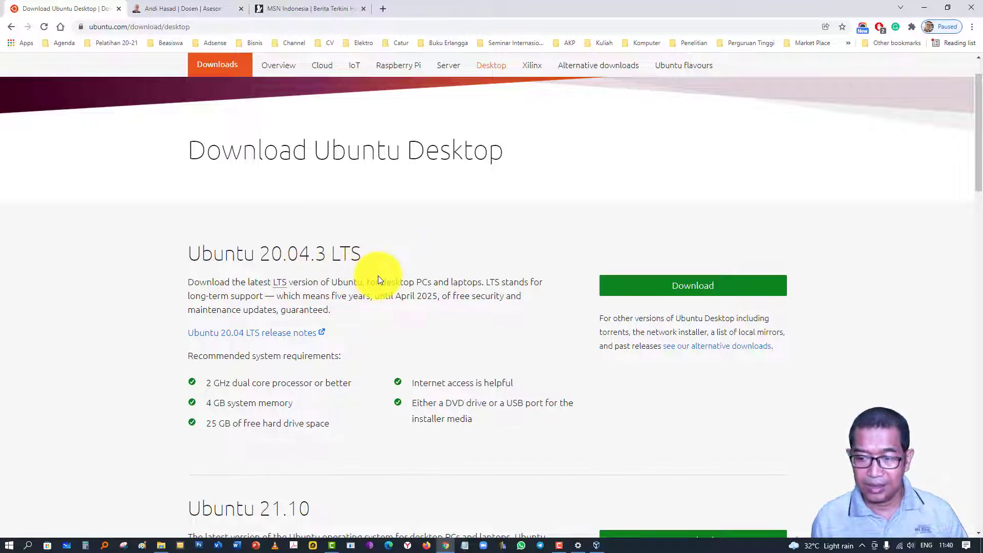
pyautogui.scroll(-2, 379, 279)
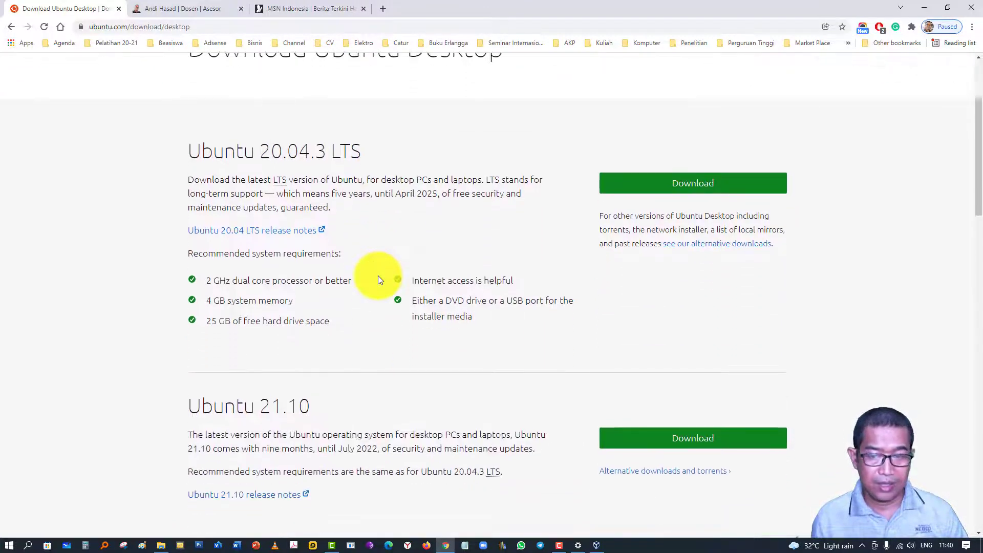
pyautogui.scroll(-1, 380, 280)
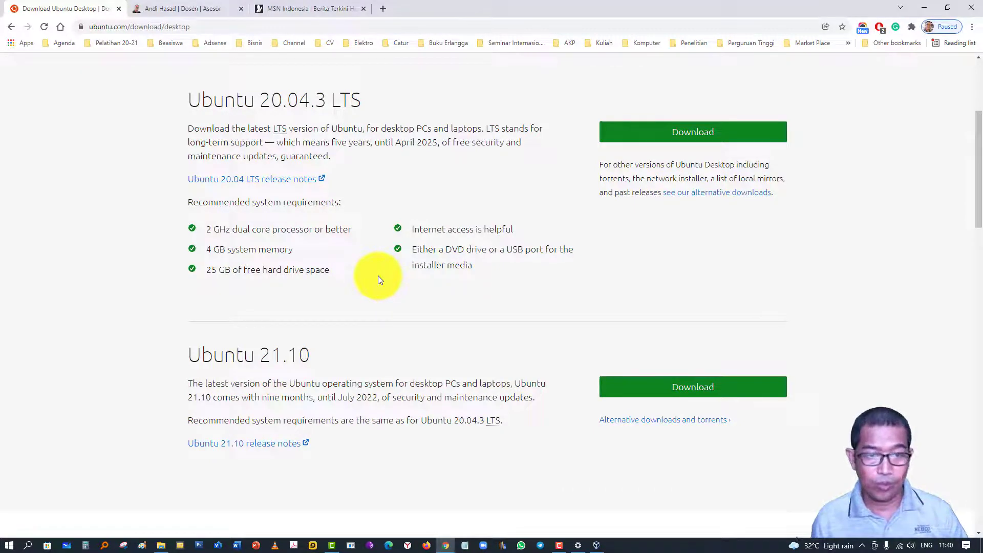
pyautogui.scroll(4, 379, 280)
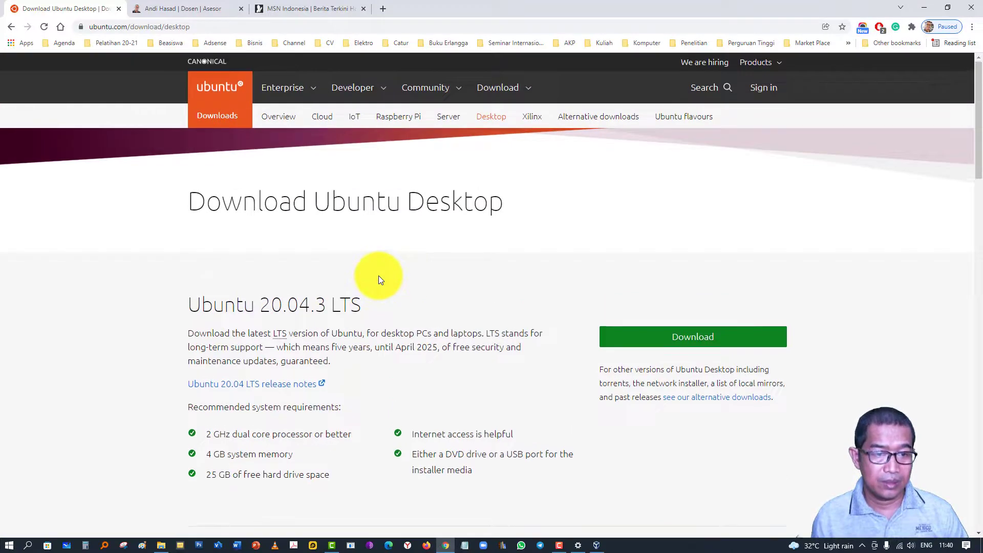
pyautogui.scroll(-4, 395, 321)
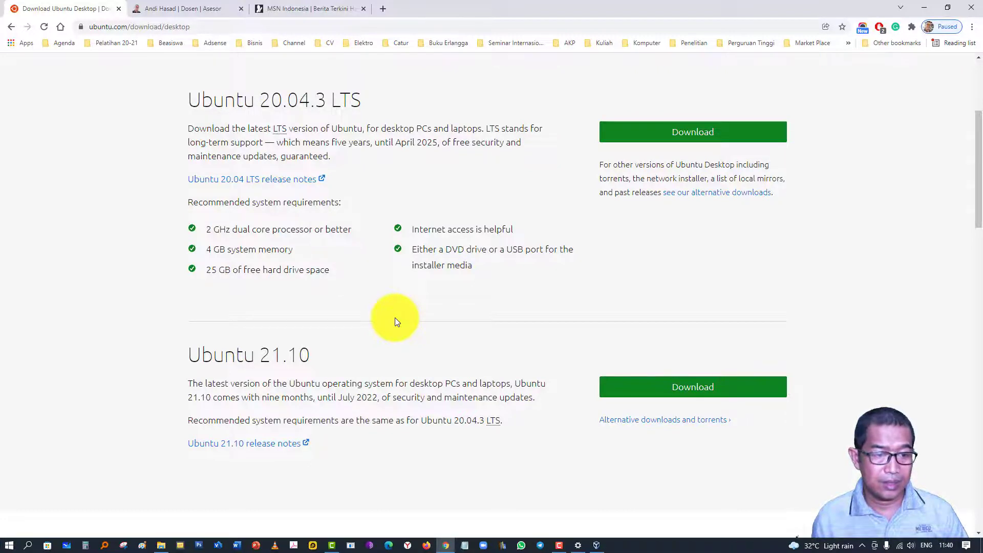
# Examine the rest of the Ubuntu Desktop download page, including the ways to switch to Ubuntu, and return to the 20.04.3 LTS release.
pyautogui.scroll(-4, 395, 321)
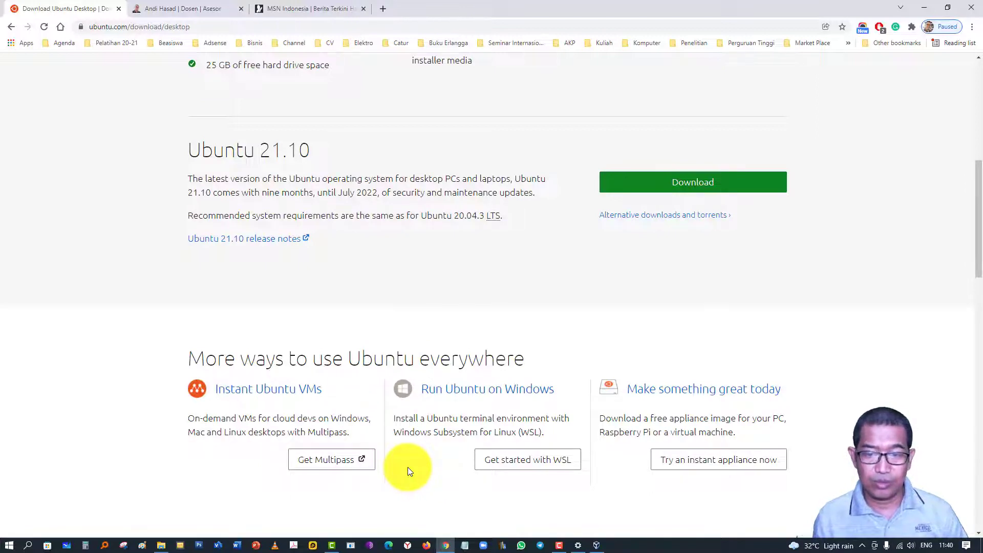
pyautogui.scroll(-5, 408, 469)
pyautogui.scroll(-3, 408, 469)
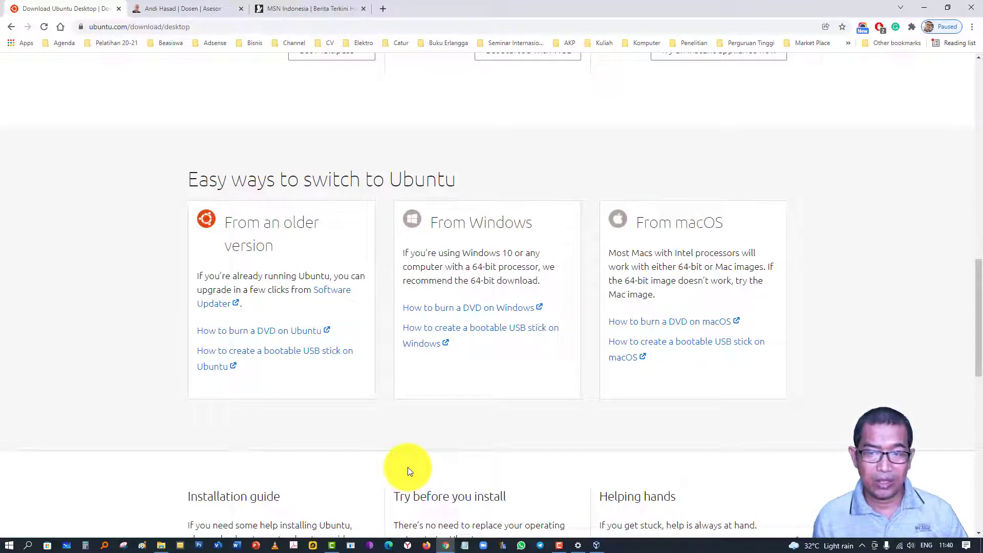
pyautogui.scroll(-1, 407, 467)
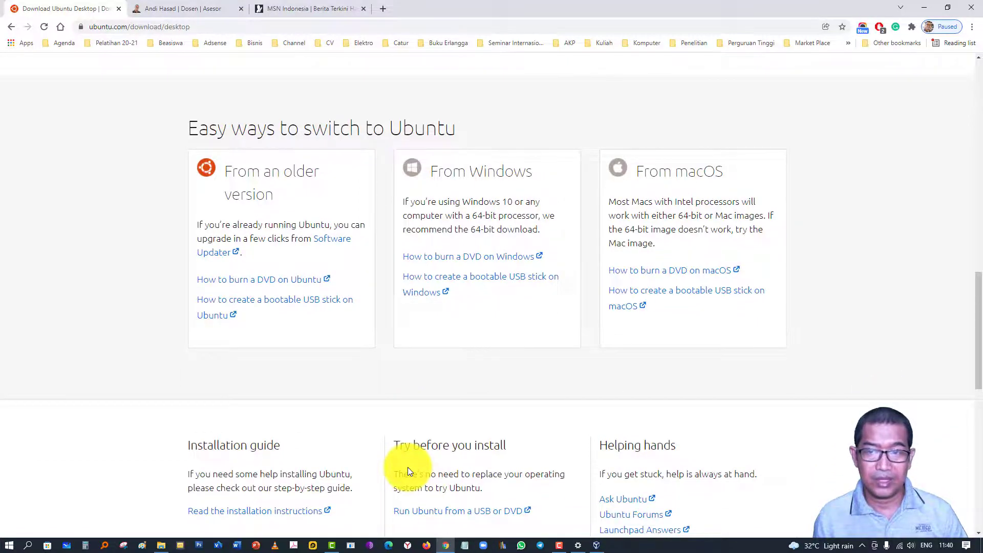
pyautogui.scroll(5, 408, 467)
pyautogui.scroll(12, 408, 467)
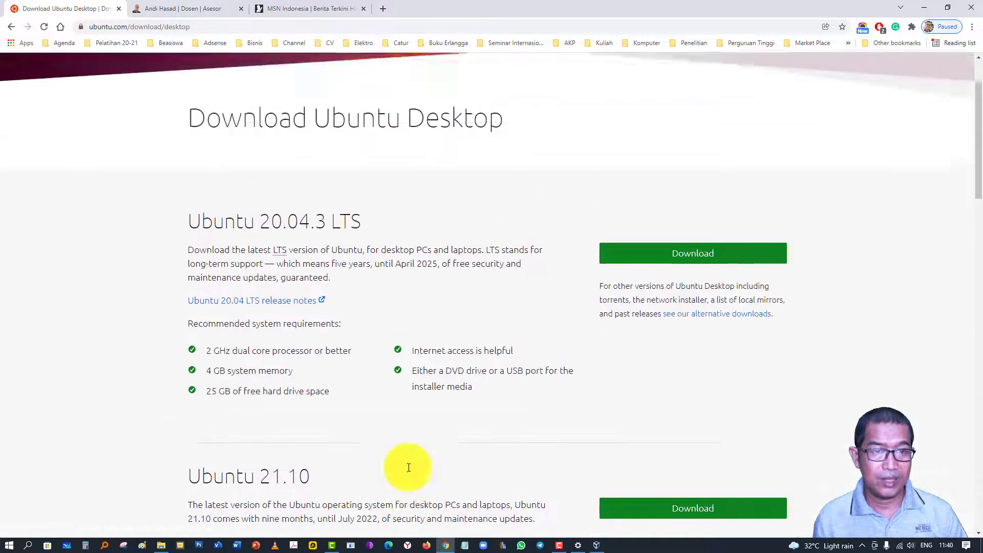
pyautogui.scroll(-1, 408, 465)
pyautogui.scroll(2, 408, 465)
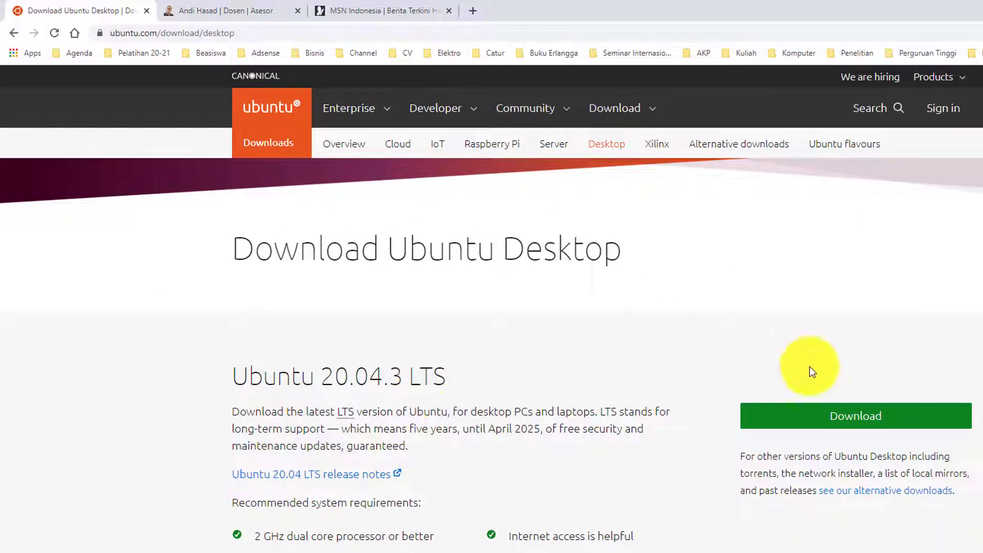
# Download Ubuntu 20.04.3 LTS, saving it as ubuntu-20.04.3-desktop-amd64 in the Downloads folder, and check the options for the running download.
pyautogui.click(853, 418)
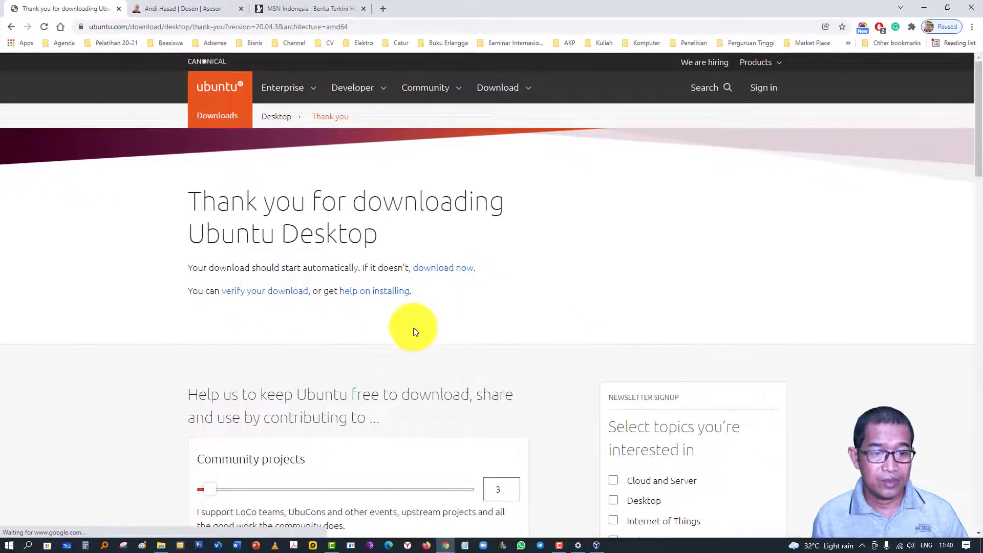
pyautogui.scroll(-3, 416, 331)
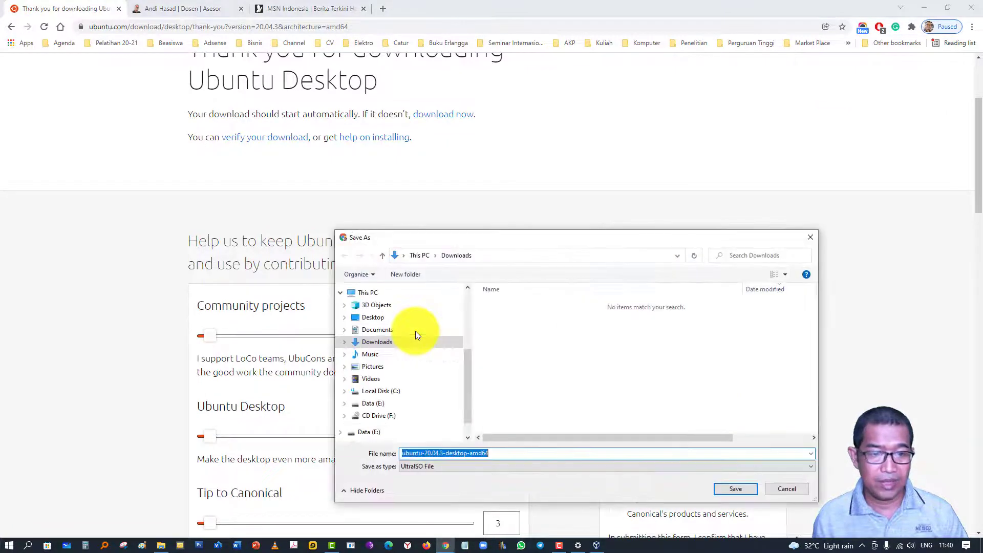
pyautogui.moveTo(507, 245); pyautogui.dragTo(419, 202)
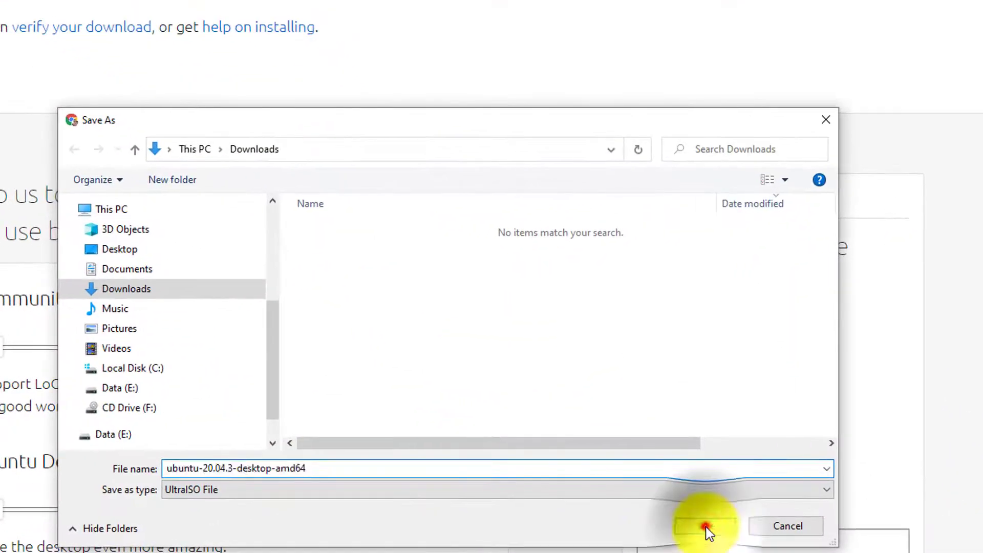
pyautogui.click(651, 447)
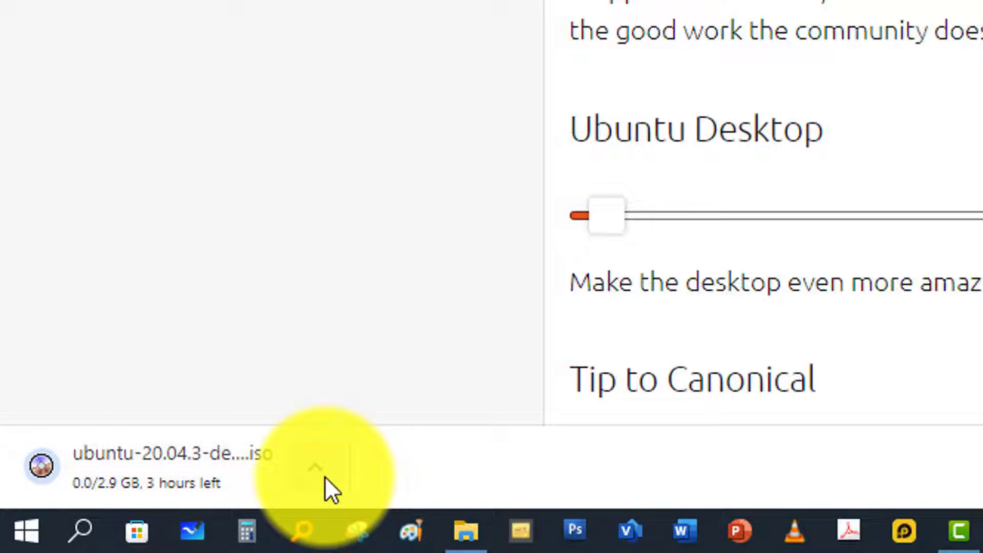
pyautogui.click(326, 478)
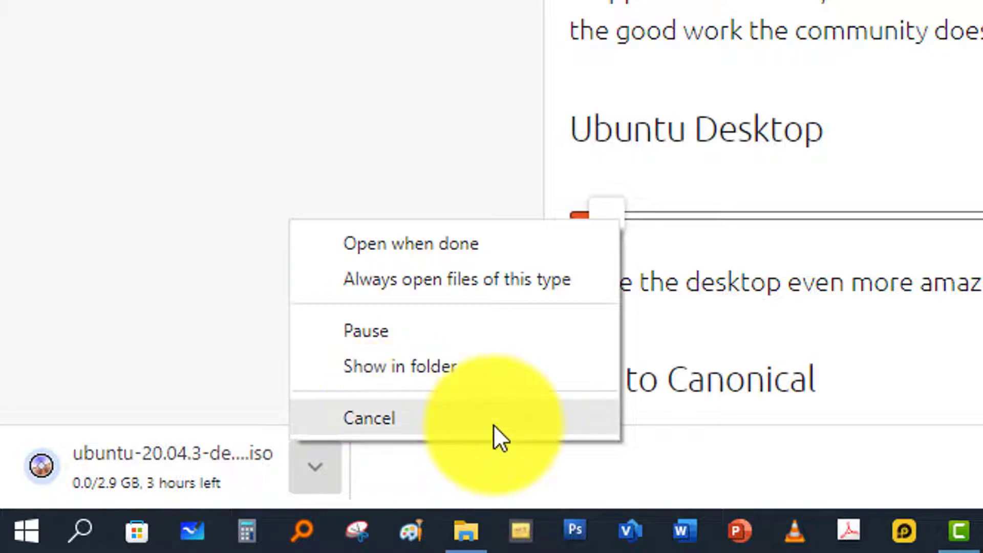
pyautogui.click(744, 480)
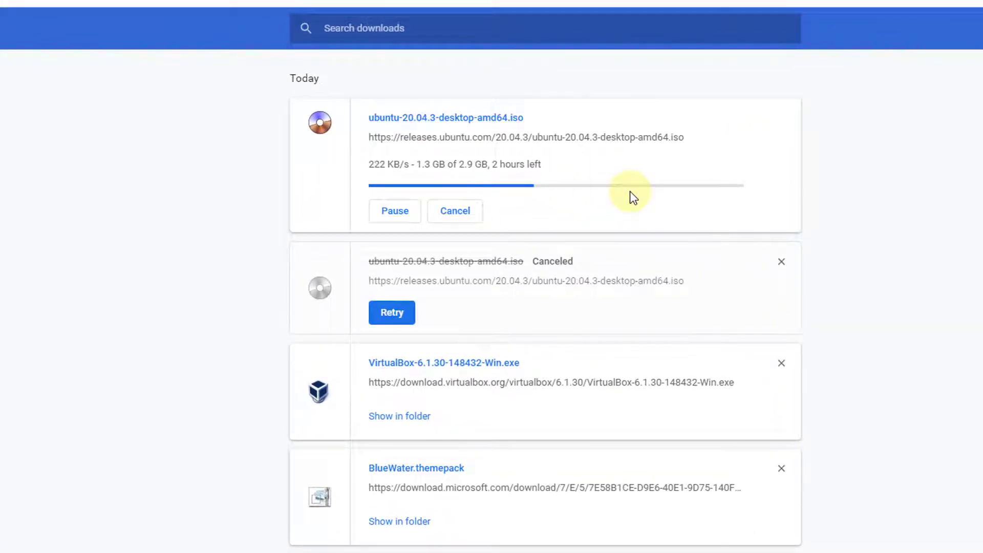
# Copy the download address of ubuntu-20.04.3-desktop-amd64.iso from Chrome's downloads list and add it as a new download in Internet Download Manager.
pyautogui.moveTo(354, 138); pyautogui.dragTo(589, 143)
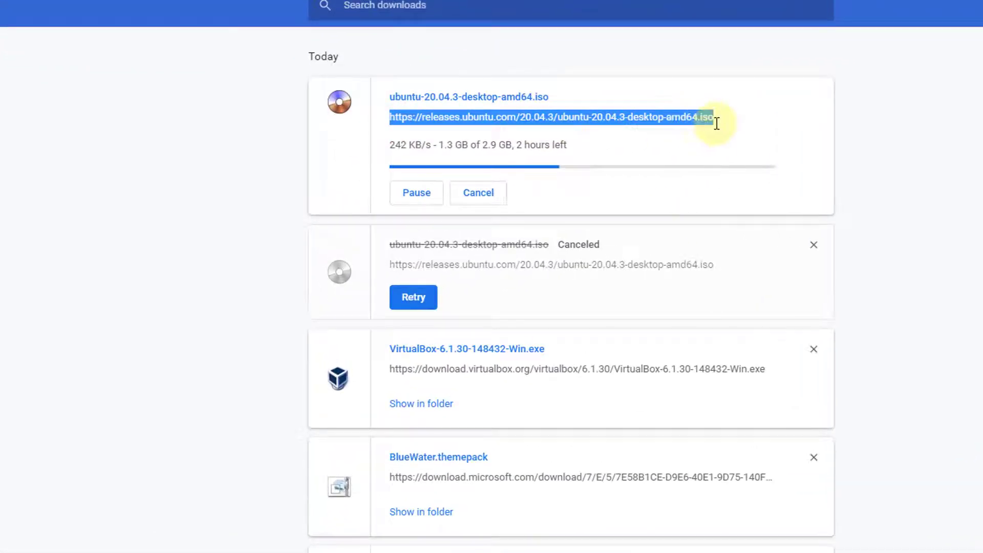
pyautogui.rightClick(680, 123)
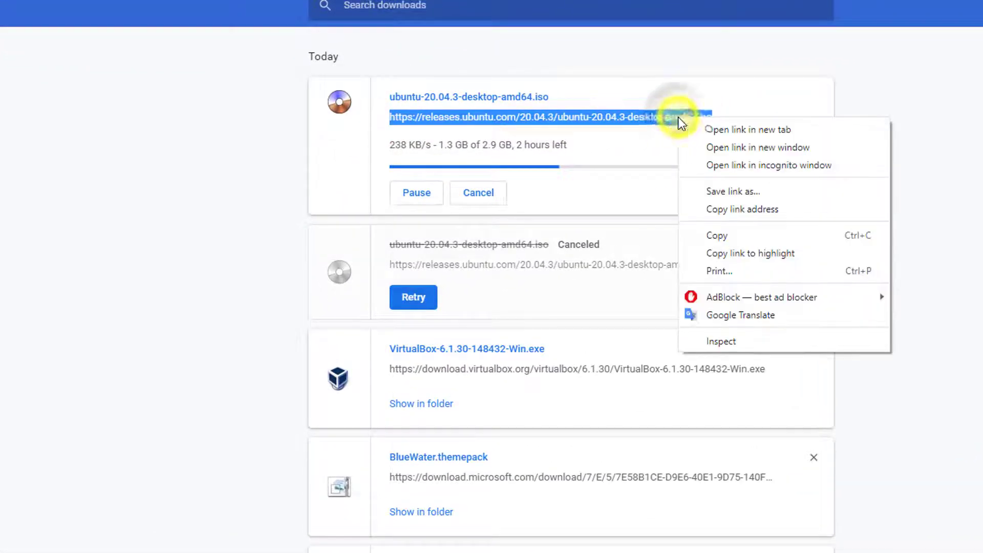
pyautogui.click(719, 234)
pyautogui.click(922, 552)
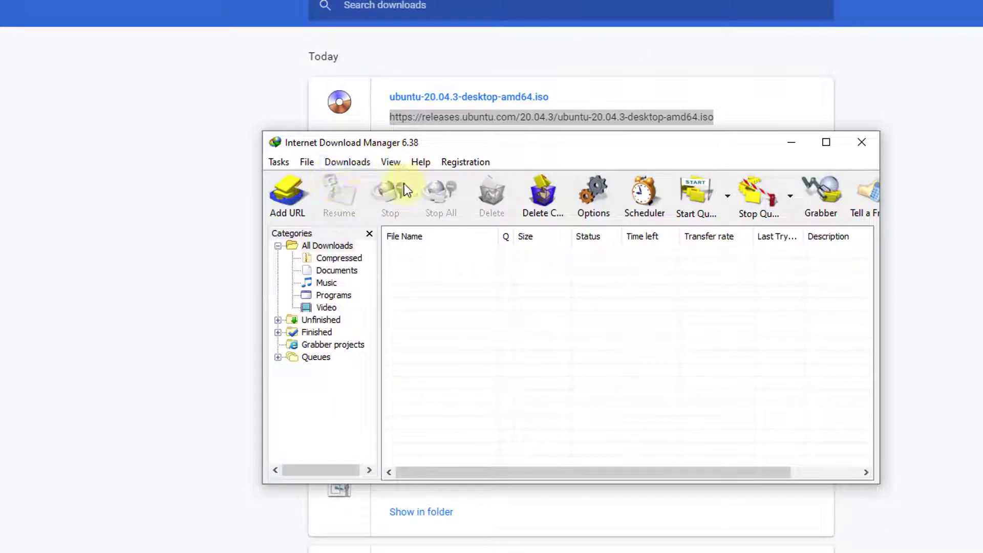
pyautogui.click(283, 190)
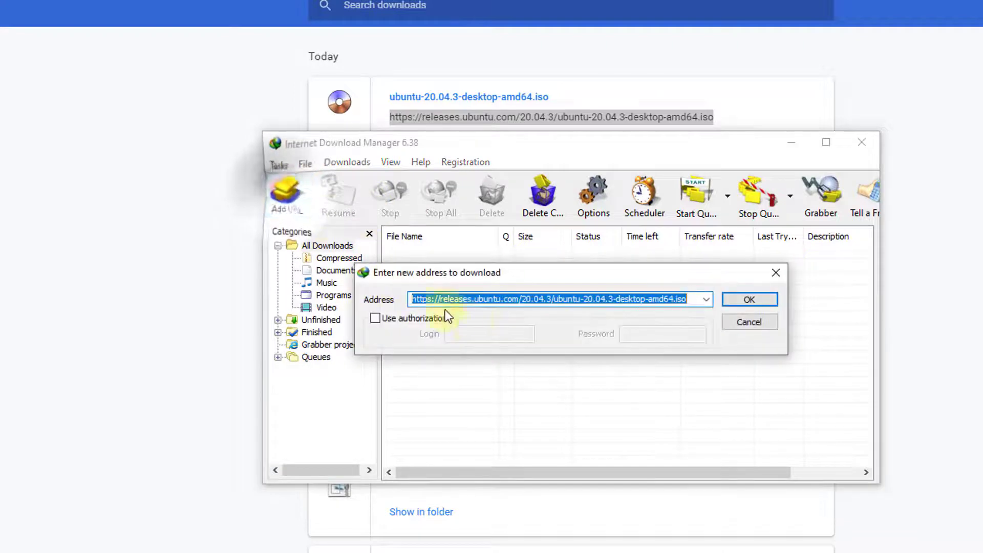
pyautogui.click(669, 302)
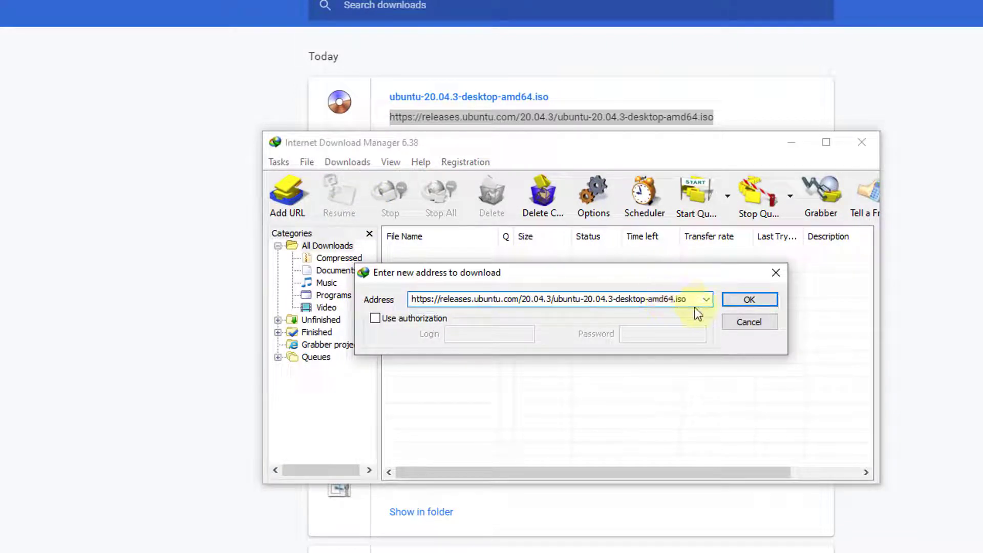
pyautogui.click(740, 299)
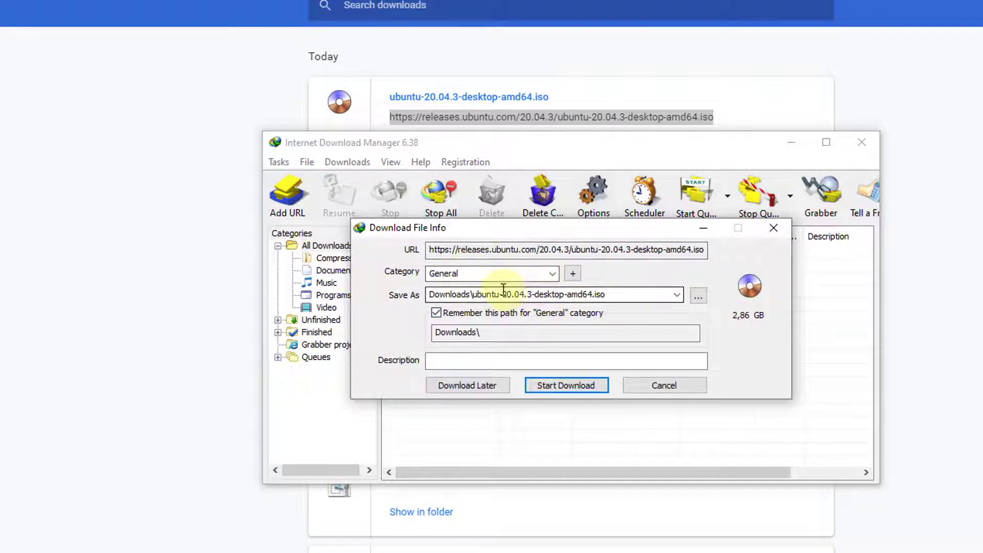
# Save the file as ubuntu-20.04.3-desktop-amd64 in the Downloads folder and start its download in Internet Download Manager.
pyautogui.click(699, 295)
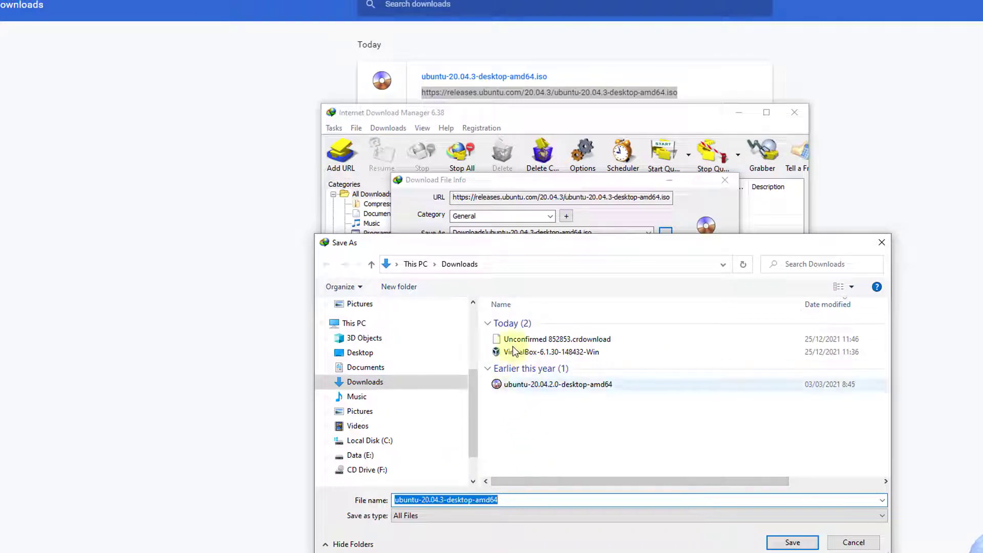
pyautogui.click(796, 542)
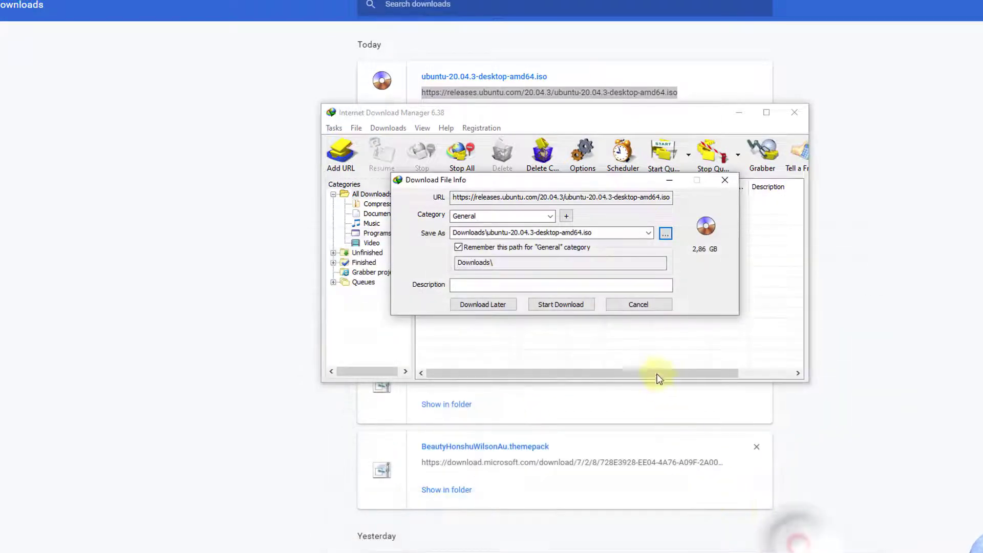
pyautogui.click(584, 305)
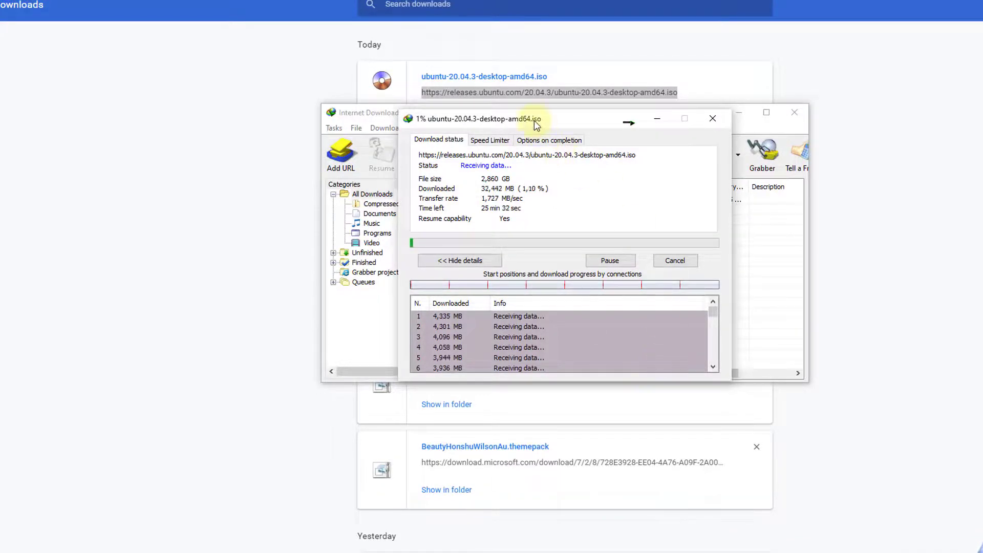
# Close the main Internet Download Manager window, move its progress window aside and cancel Chrome's own Ubuntu download.
pyautogui.moveTo(534, 121); pyautogui.dragTo(671, 219)
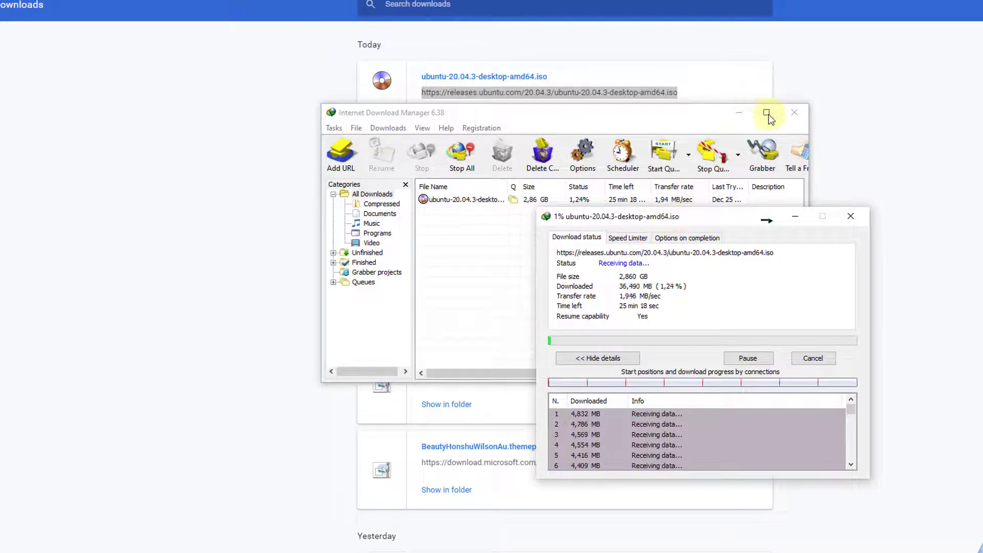
pyautogui.click(794, 112)
pyautogui.moveTo(670, 217); pyautogui.dragTo(602, 166)
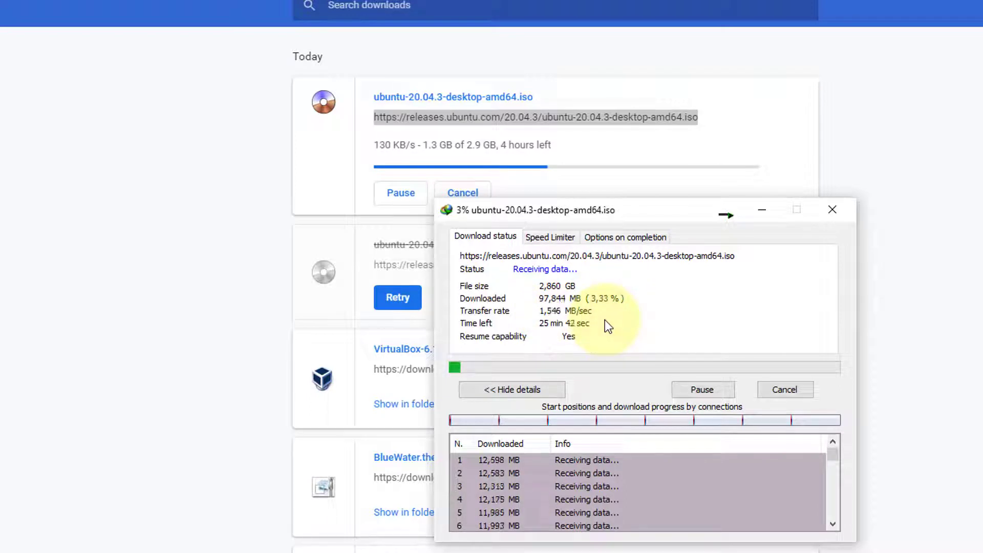
pyautogui.click(461, 192)
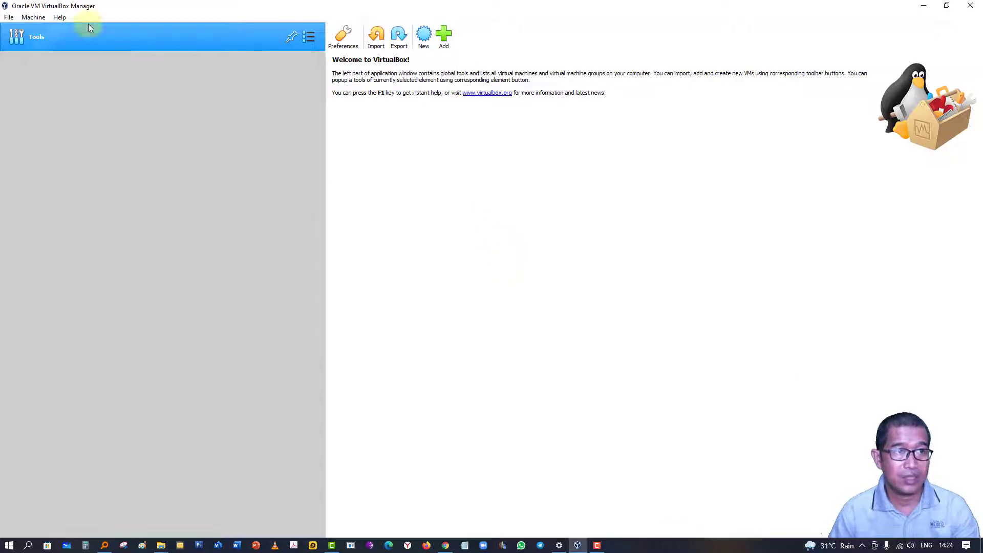
# In VirtualBox, start a new virtual machine named "Ubuntu 20.04" of type Linux, Ubuntu (64-bit), and allocate 8192 MB of memory.
pyautogui.click(424, 37)
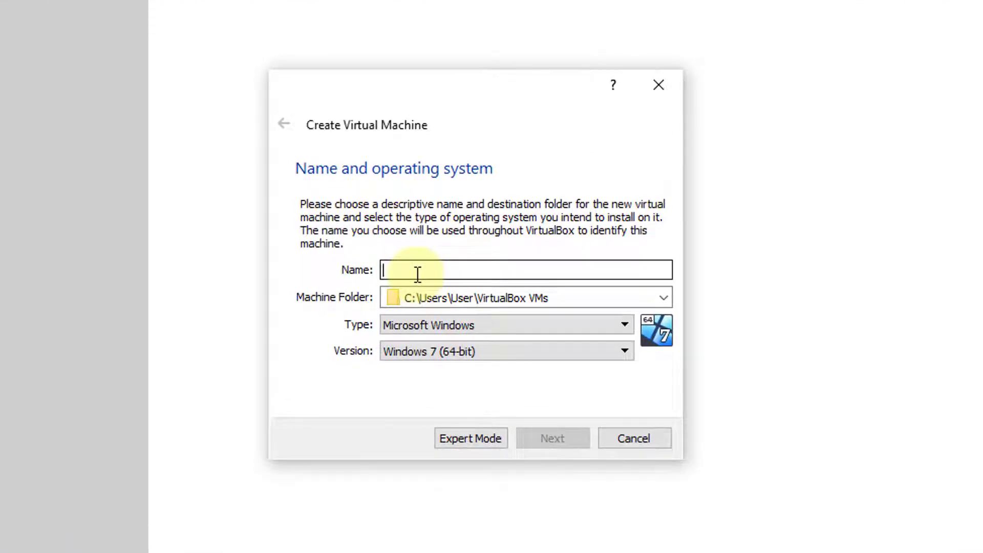
pyautogui.write('Ubuntu 20.04')
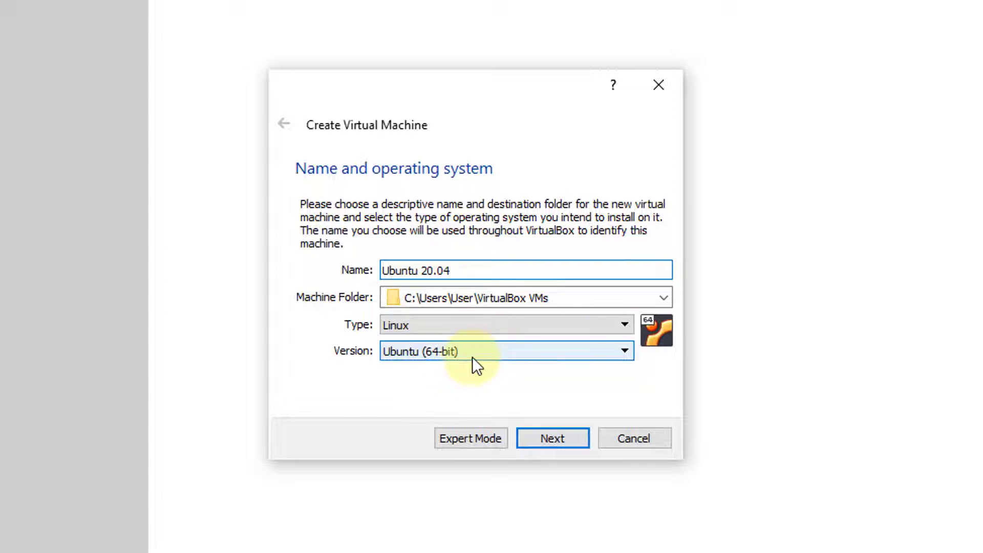
pyautogui.click(567, 444)
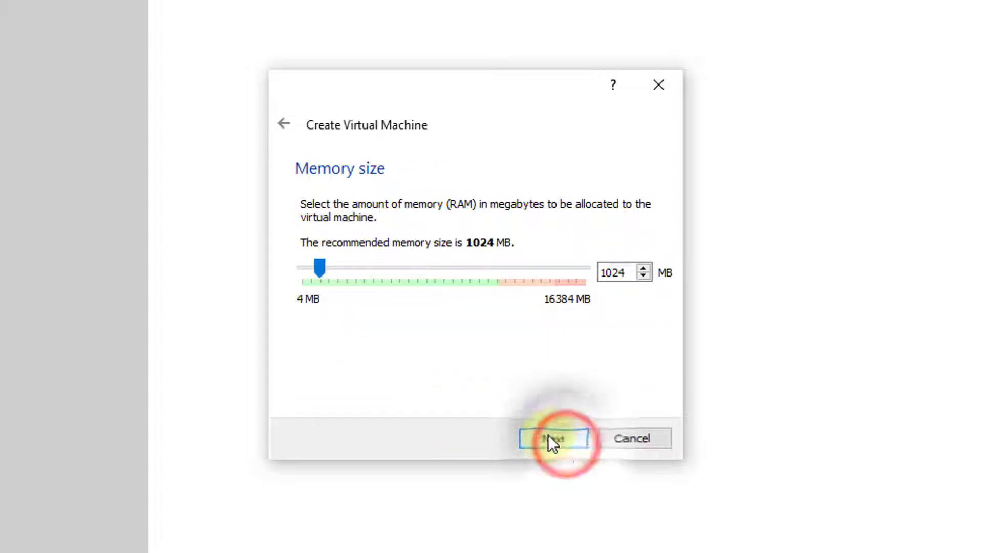
pyautogui.moveTo(327, 271); pyautogui.dragTo(451, 281)
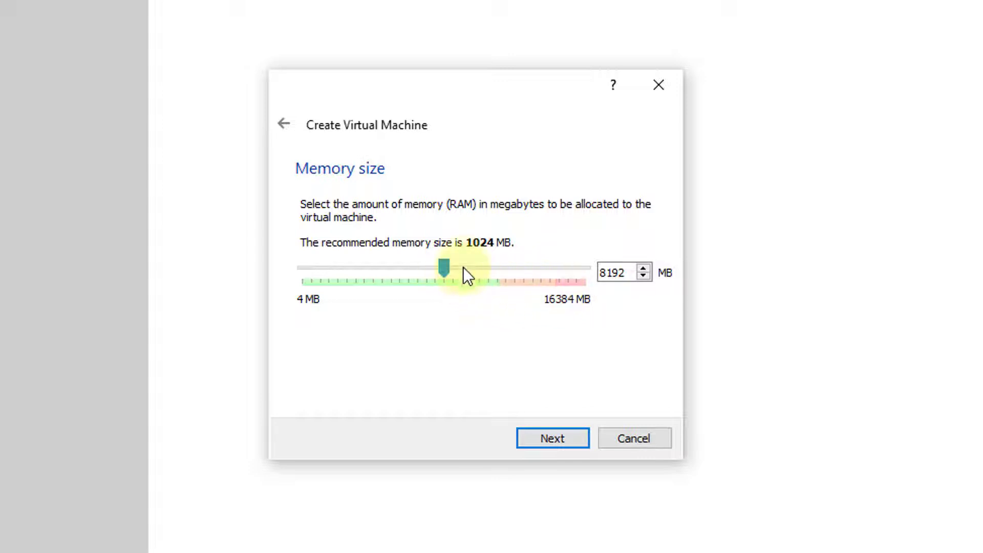
pyautogui.click(564, 435)
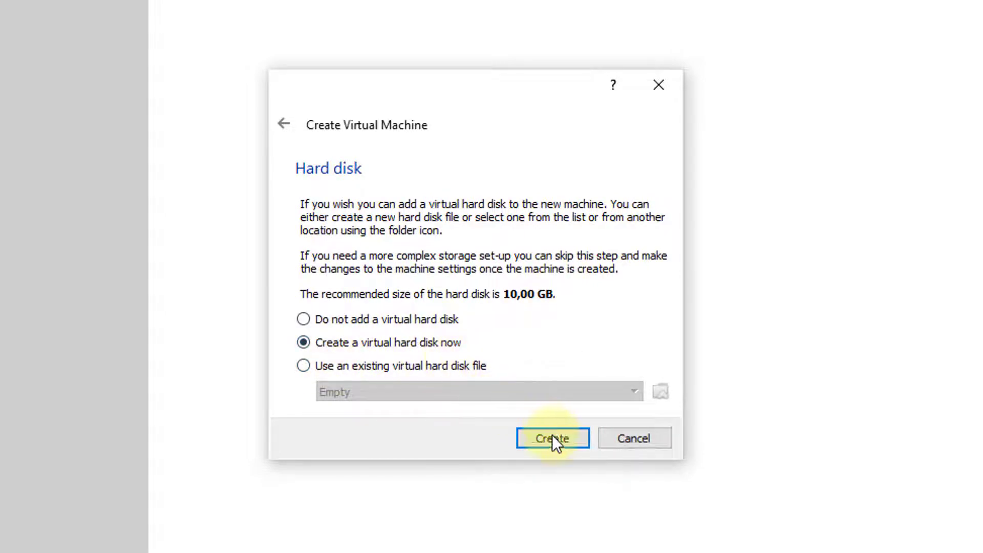
# Choose to create a new virtual hard disk as a dynamically allocated VDI (VirtualBox Disk Image).
pyautogui.click(552, 436)
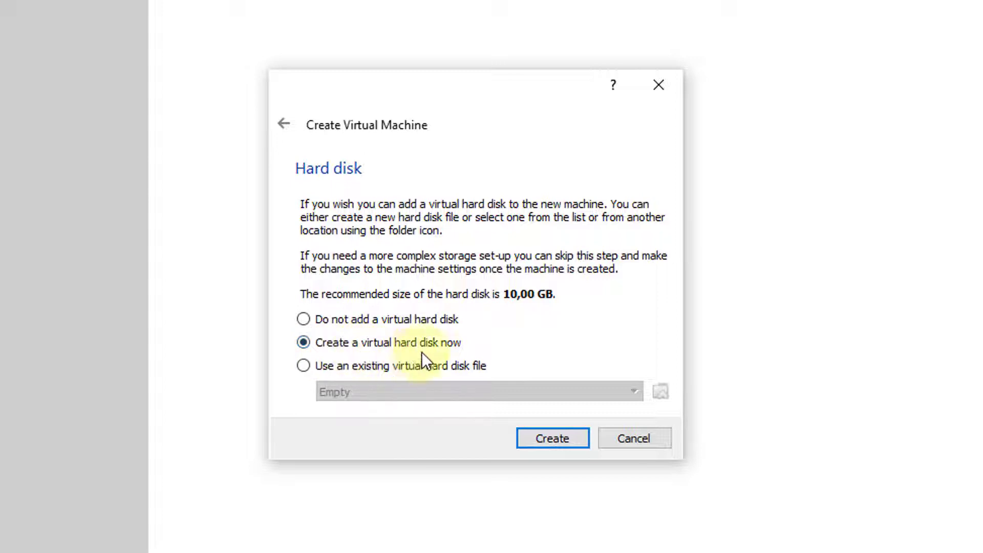
pyautogui.click(571, 437)
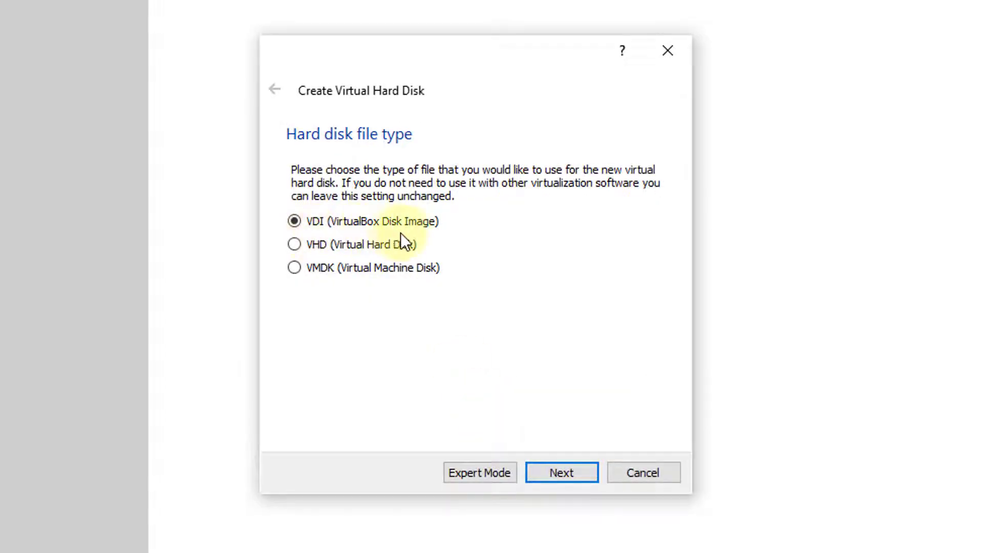
pyautogui.click(571, 470)
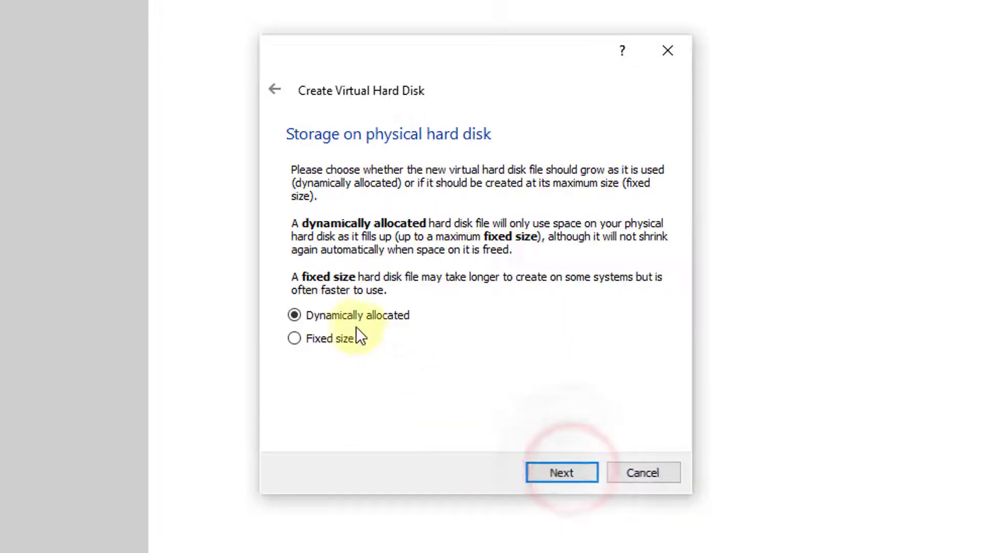
pyautogui.click(566, 474)
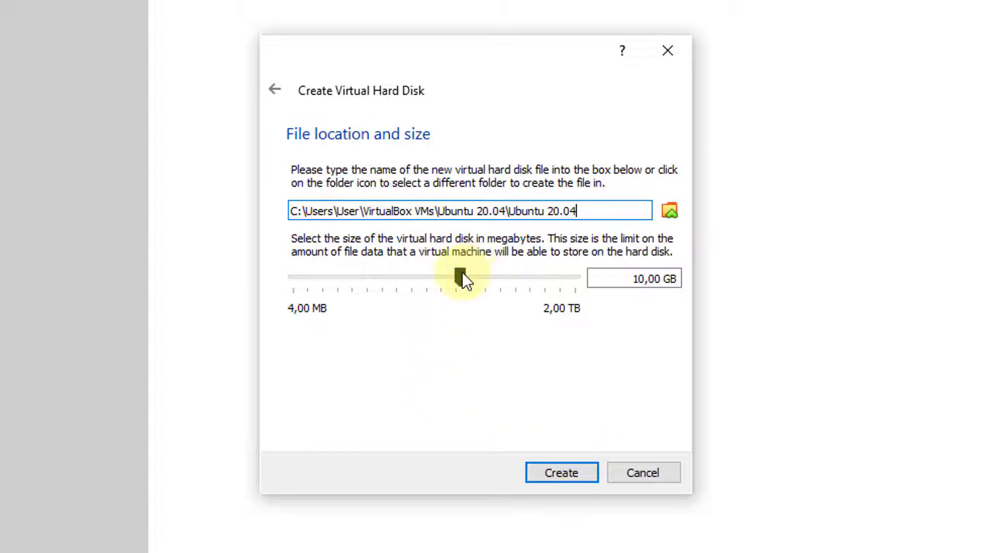
# Set the virtual hard disk size to 31,03 GB, keeping the default file location.
pyautogui.moveTo(462, 272)
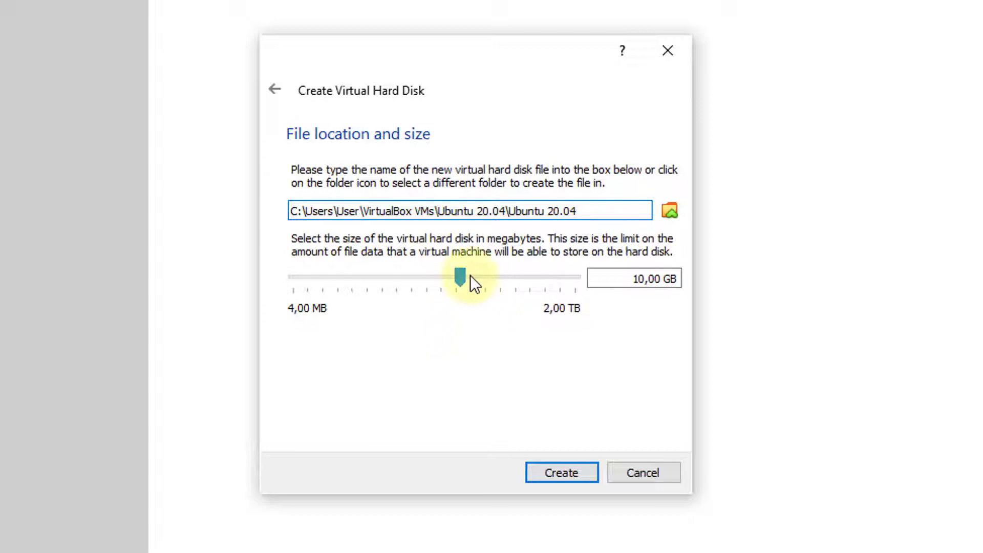
pyautogui.moveTo(462, 278); pyautogui.dragTo(487, 288)
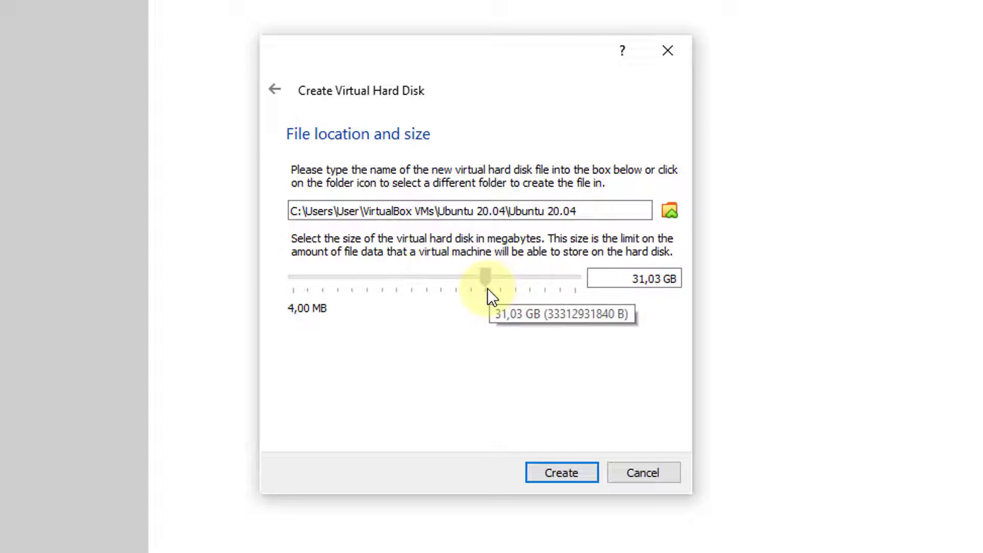
pyautogui.moveTo(487, 288); pyautogui.dragTo(487, 287)
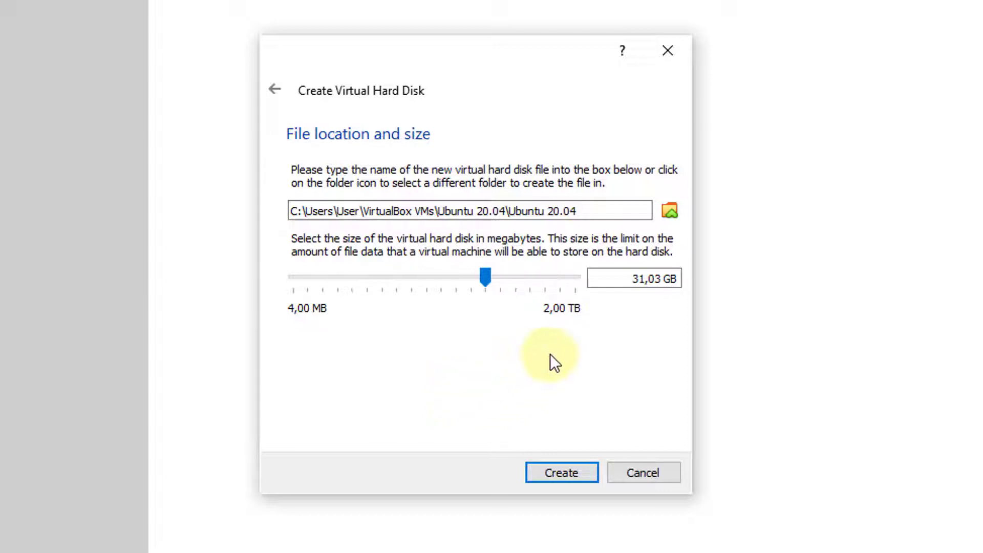
# Keep the virtual hard disk size at 31,03 GB and create the disk for the Ubuntu 20.04 machine.
pyautogui.click(488, 280)
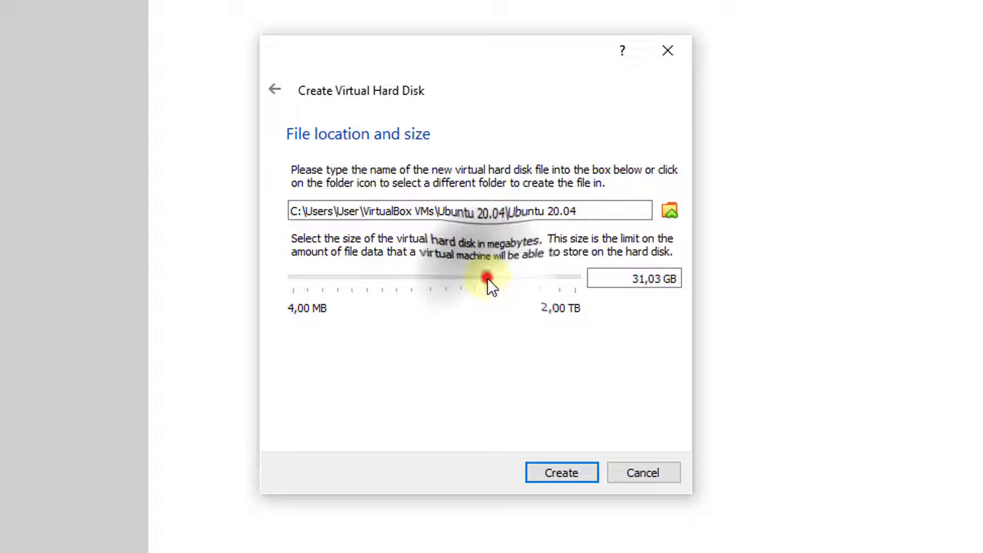
pyautogui.moveTo(488, 278); pyautogui.dragTo(487, 279)
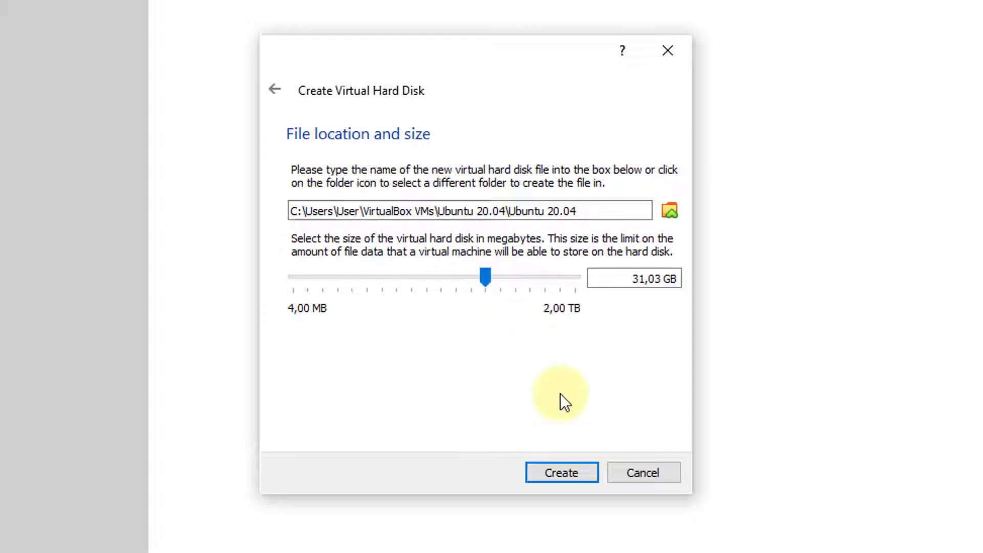
pyautogui.click(562, 474)
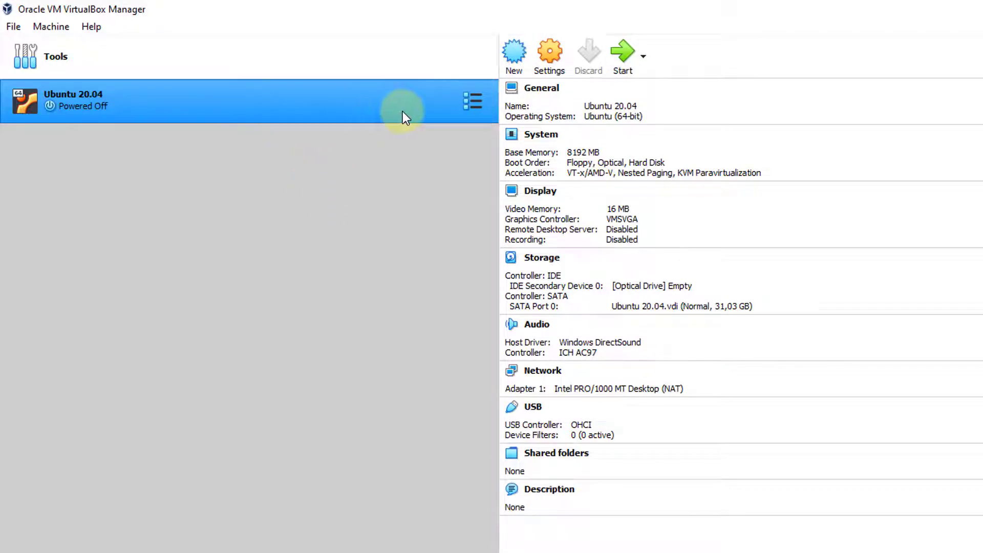
# In the Ubuntu 20.04 machine's storage settings, load ubuntu-20.04.3-desktop-amd64 from Downloads into the empty IDE optical drive.
pyautogui.click(556, 55)
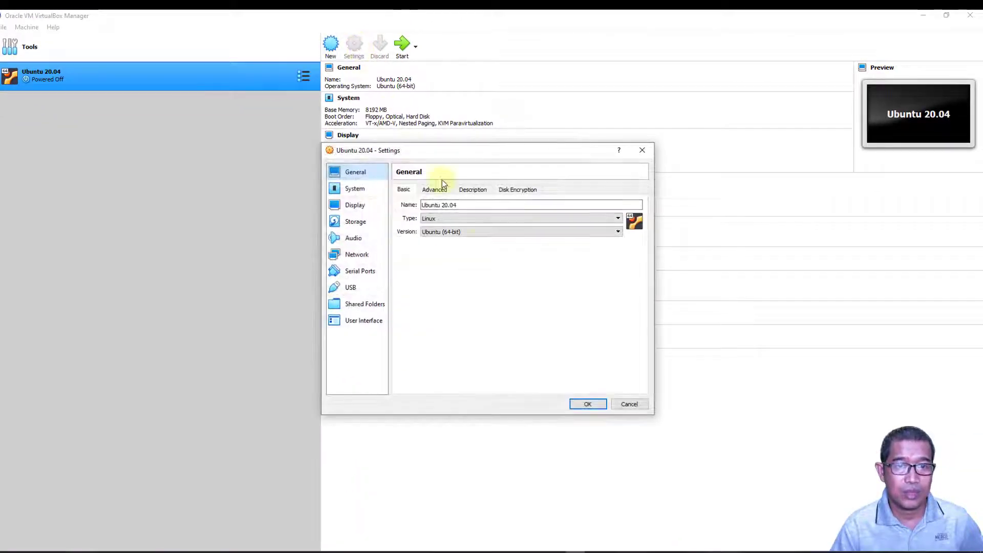
pyautogui.click(355, 221)
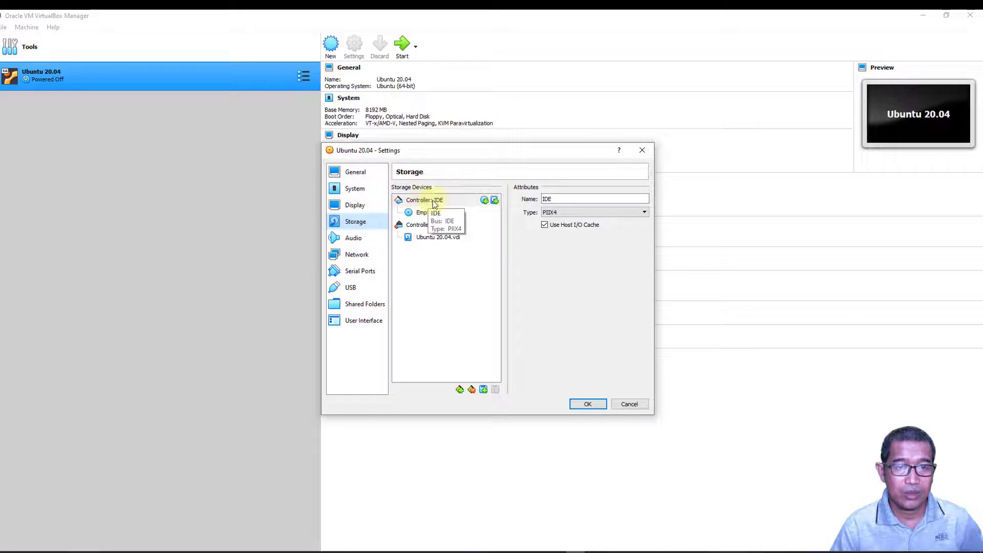
pyautogui.click(421, 212)
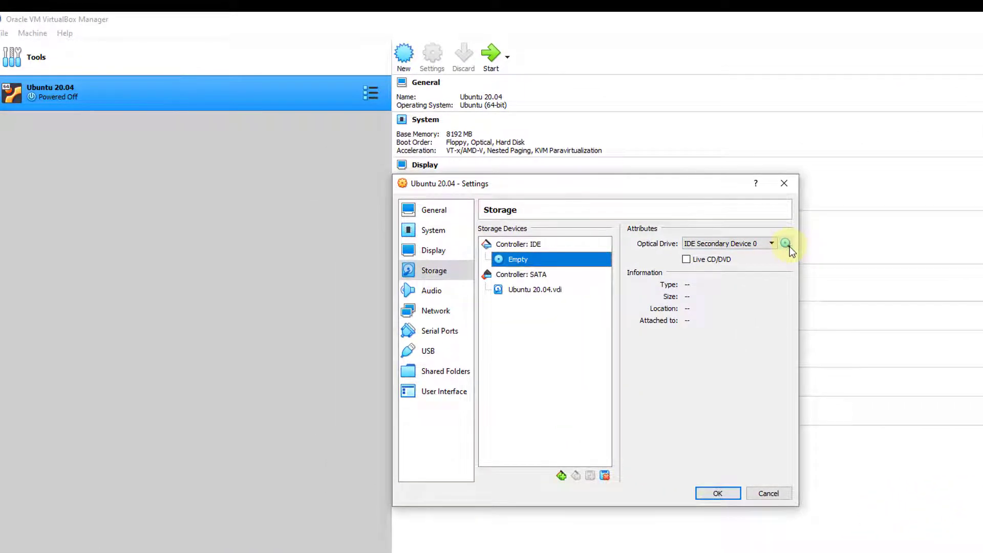
pyautogui.click(786, 244)
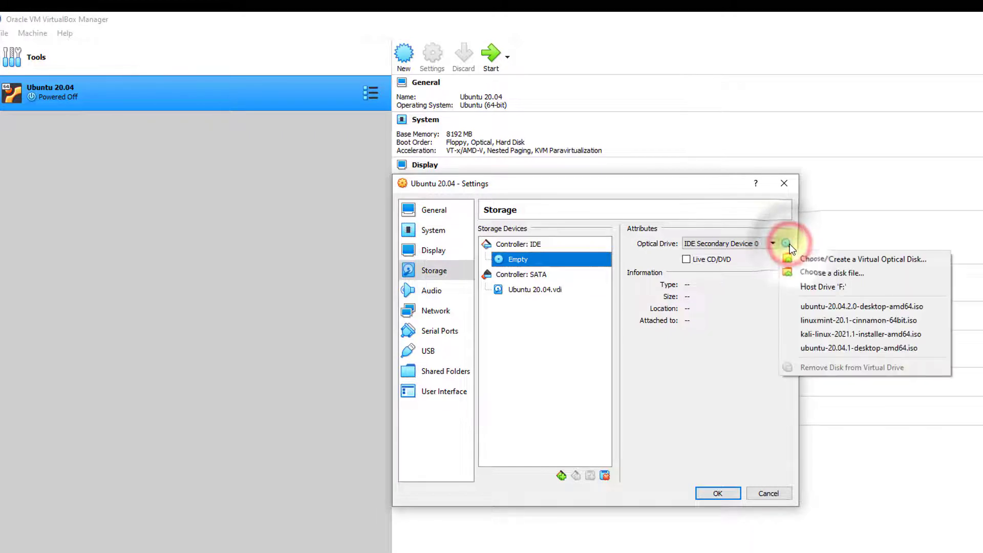
pyautogui.click(884, 279)
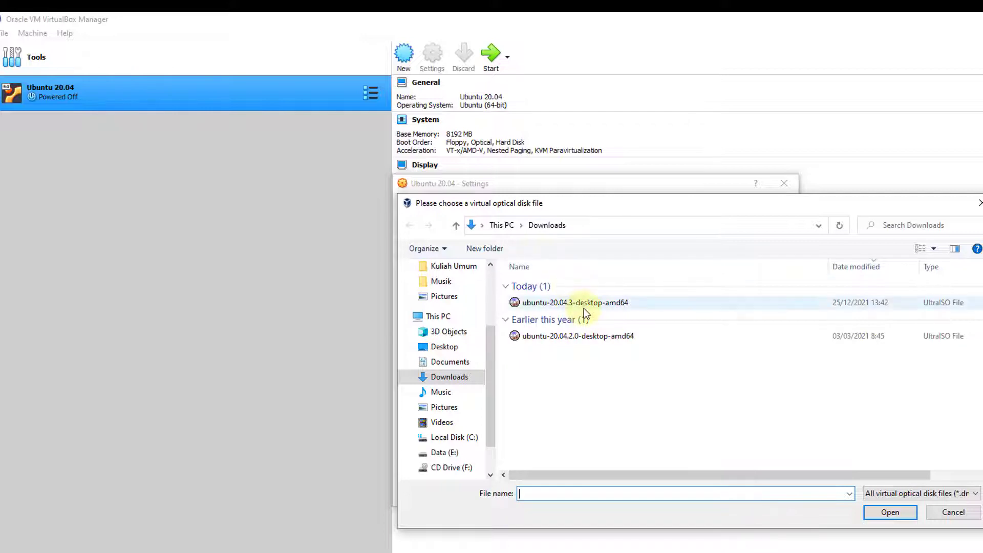
pyautogui.click(569, 303)
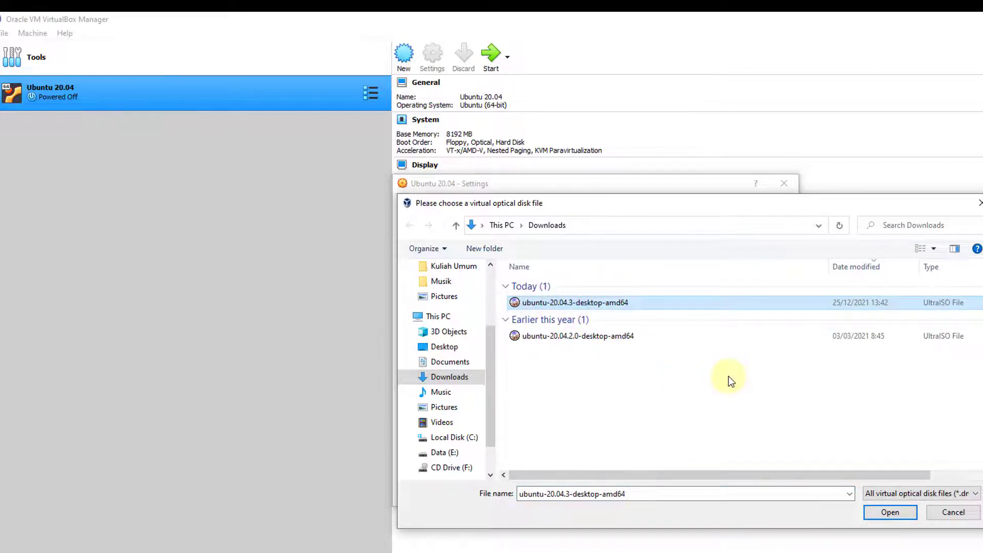
pyautogui.click(905, 513)
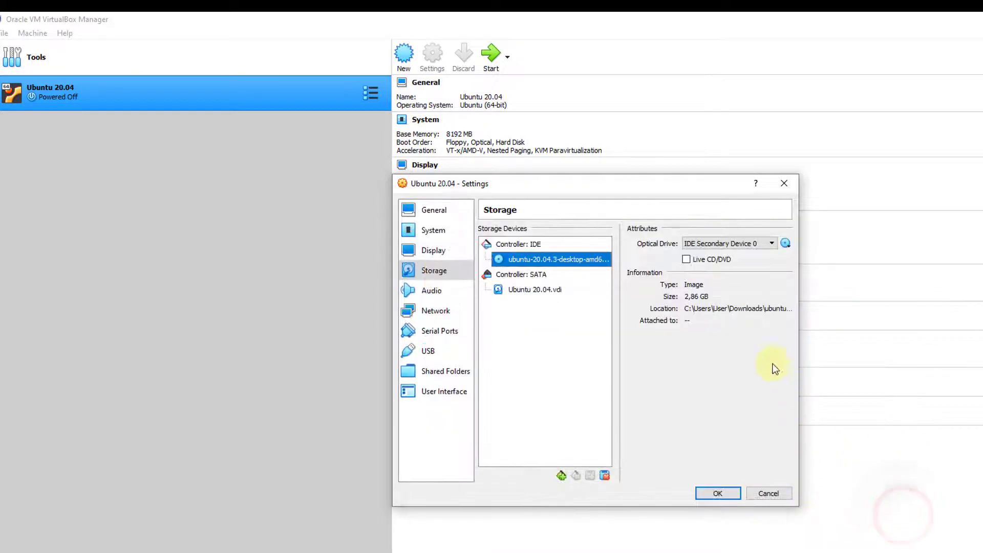
pyautogui.click(725, 493)
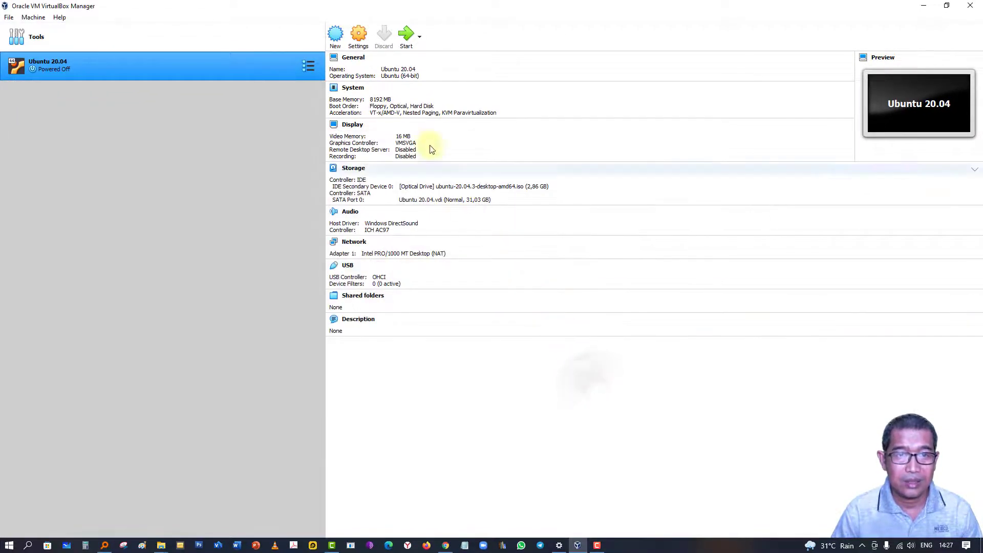
# Start the Ubuntu 20.04 virtual machine, dismiss the keyboard and mouse notices, and choose to install Ubuntu in English.
pyautogui.click(406, 38)
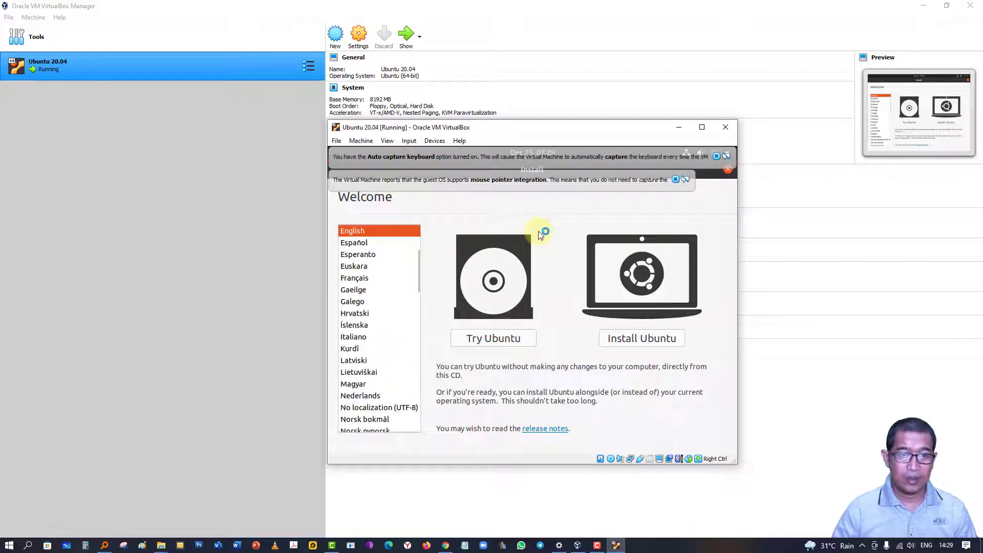
pyautogui.click(717, 157)
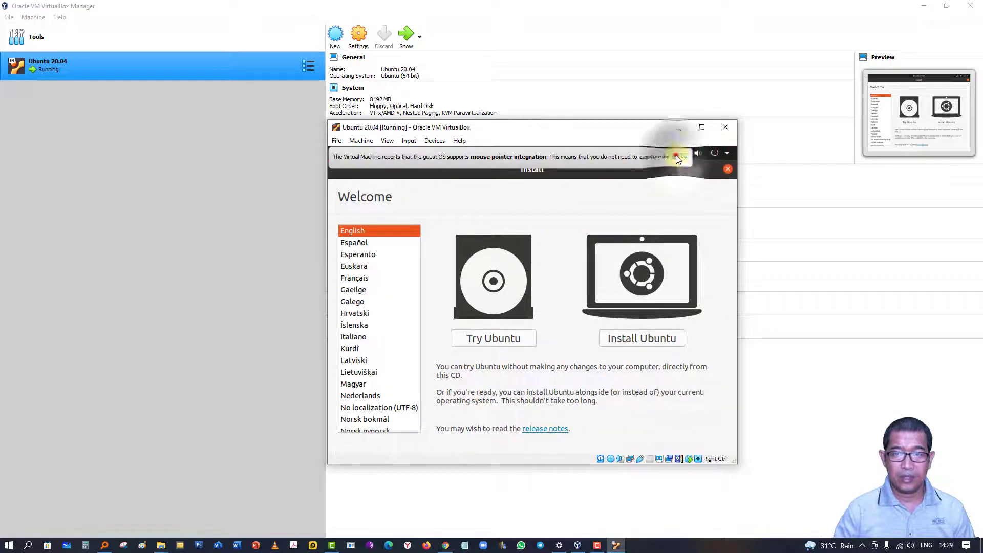
pyautogui.click(686, 157)
pyautogui.click(668, 340)
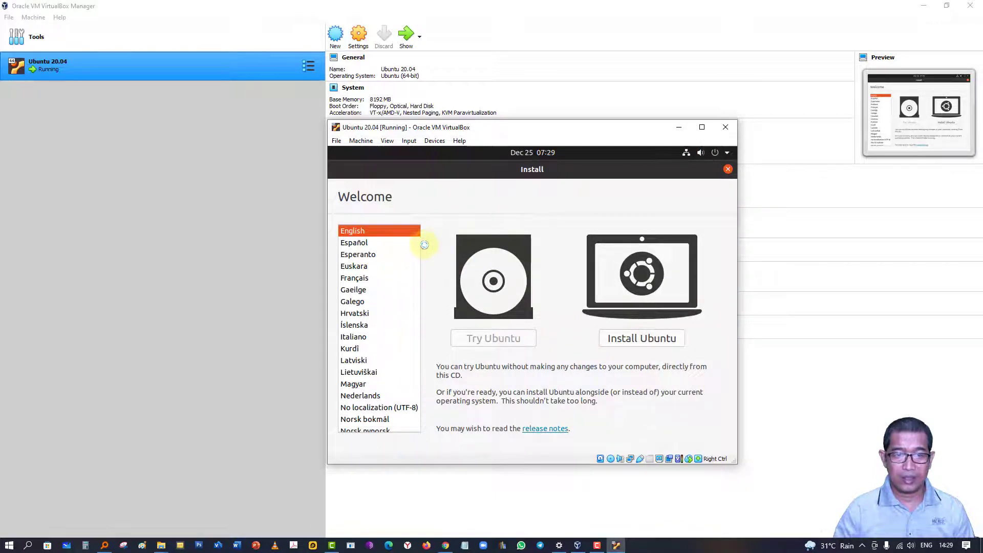
pyautogui.click(673, 341)
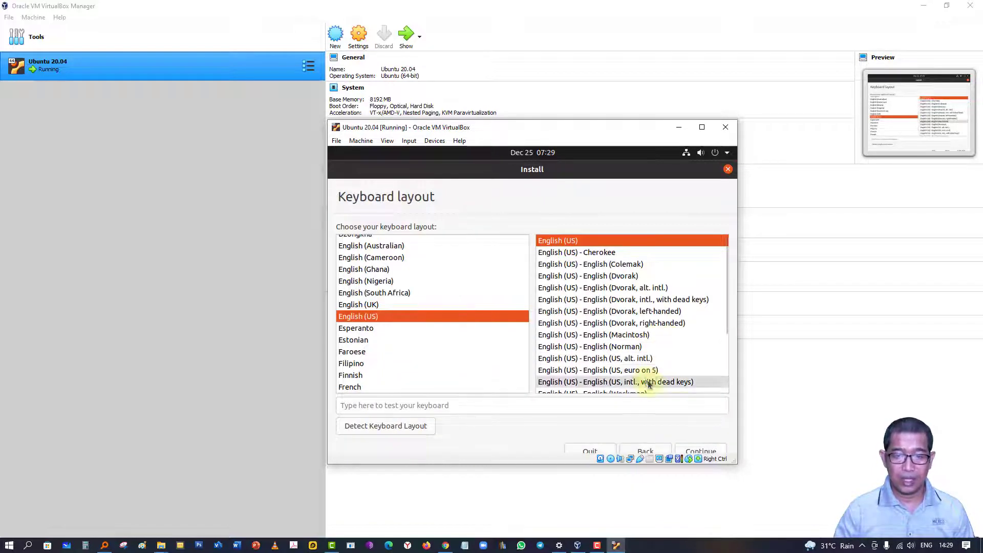
# Maximize the virtual machine window and accept English (US) as the keyboard layout.
pyautogui.moveTo(737, 463); pyautogui.dragTo(788, 499)
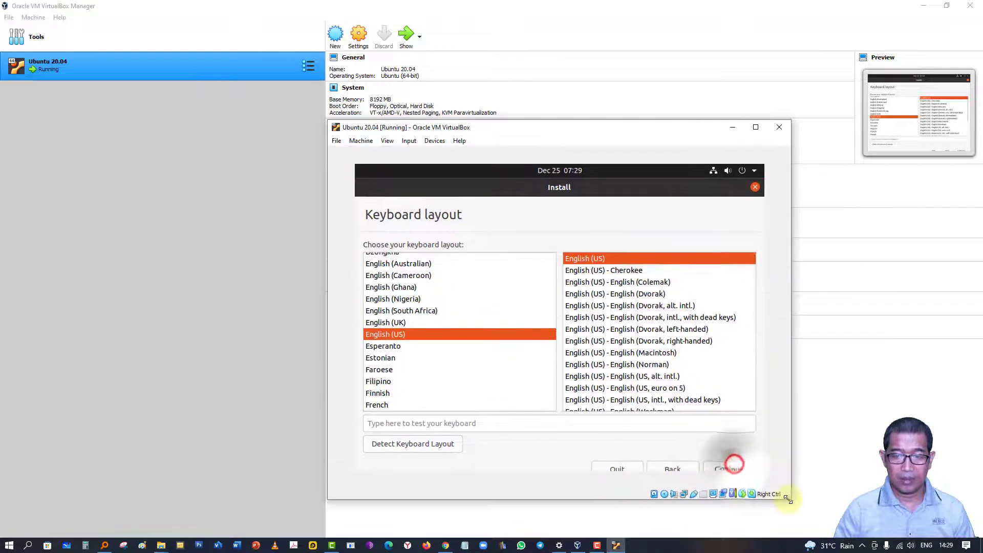
pyautogui.click(756, 127)
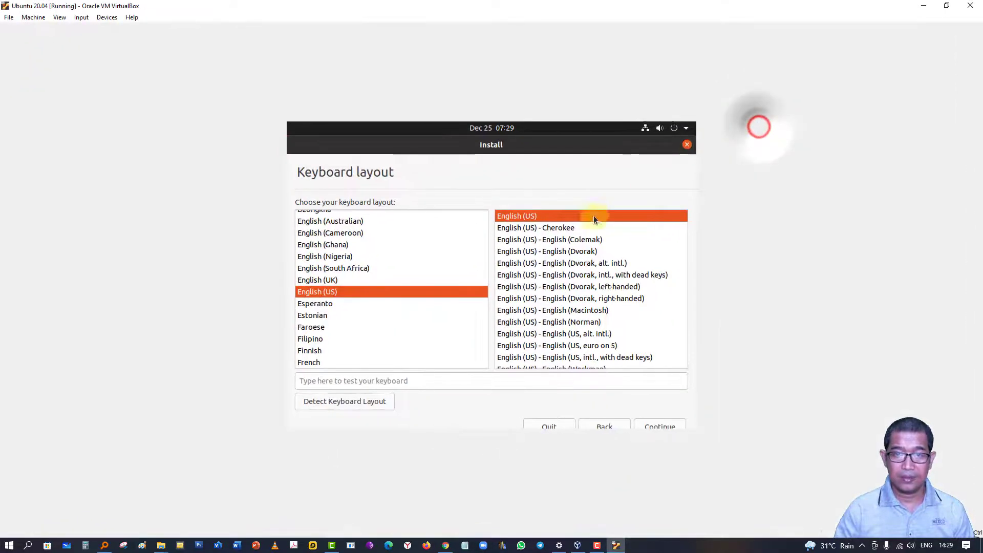
pyautogui.scroll(-1, 587, 329)
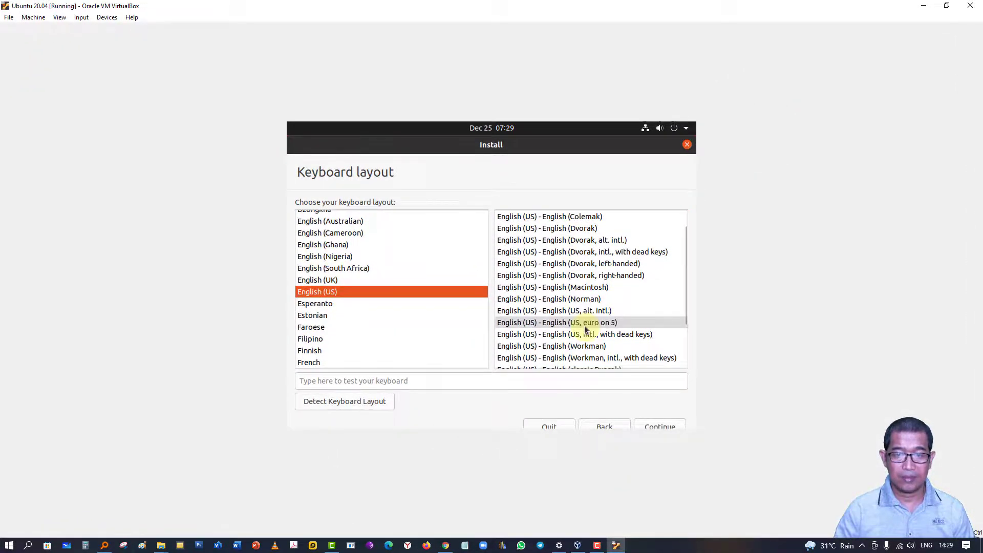
pyautogui.scroll(1, 588, 329)
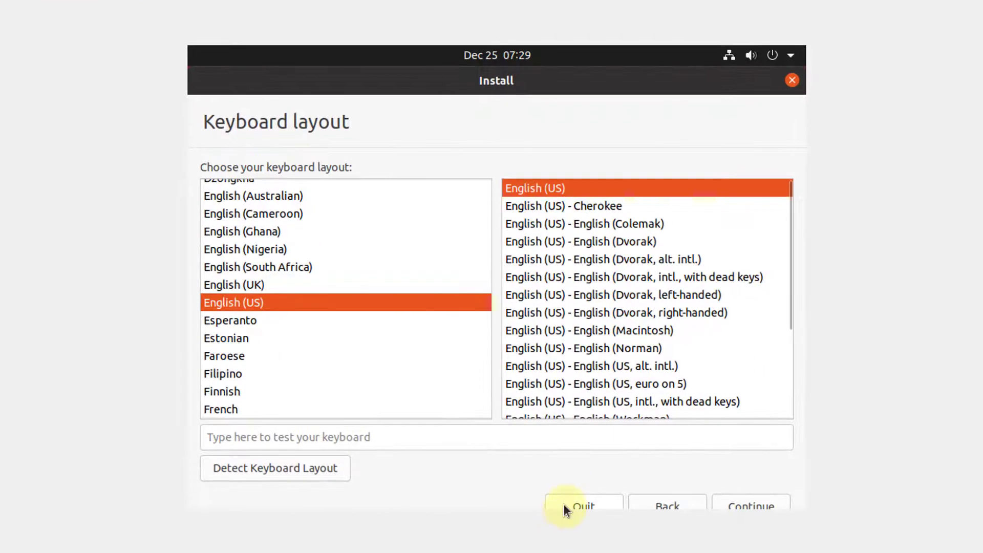
pyautogui.click(746, 505)
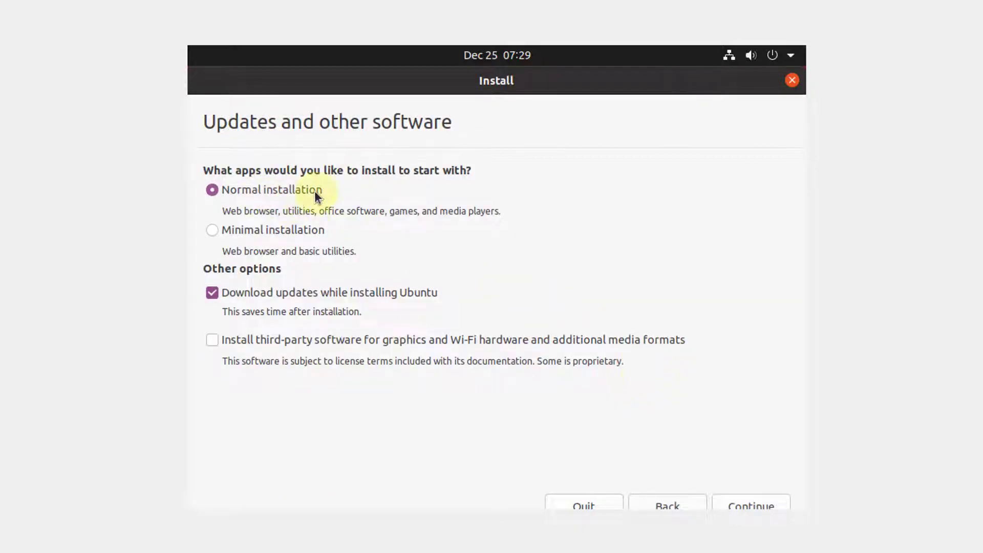
# Choose a normal installation without downloading updates, and confirm erasing the virtual disk to install Ubuntu.
pyautogui.click(261, 292)
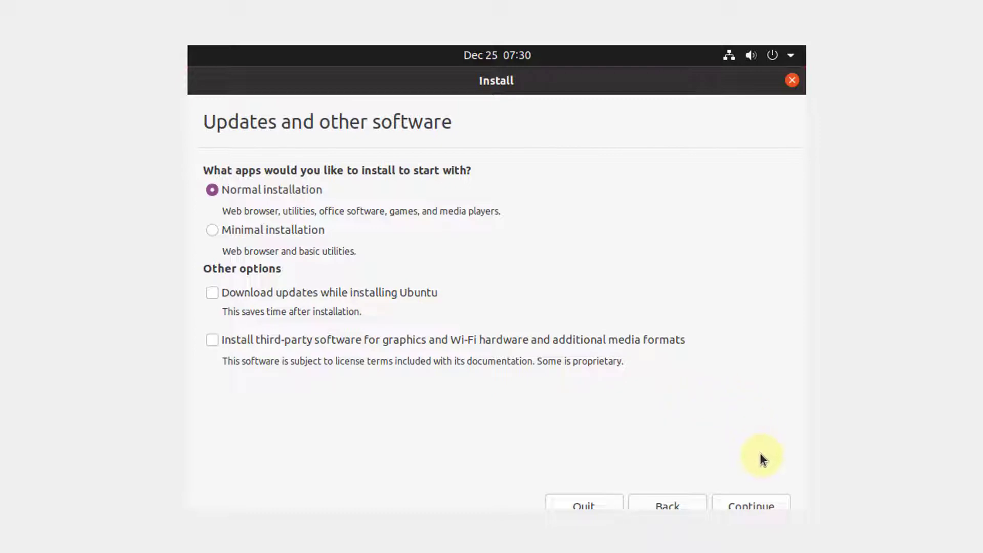
pyautogui.click(772, 507)
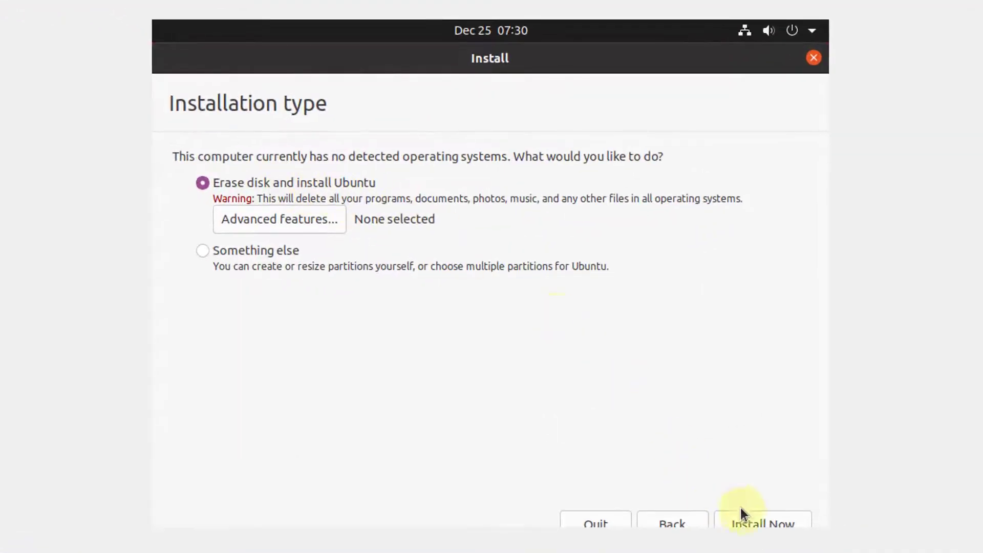
pyautogui.click(774, 524)
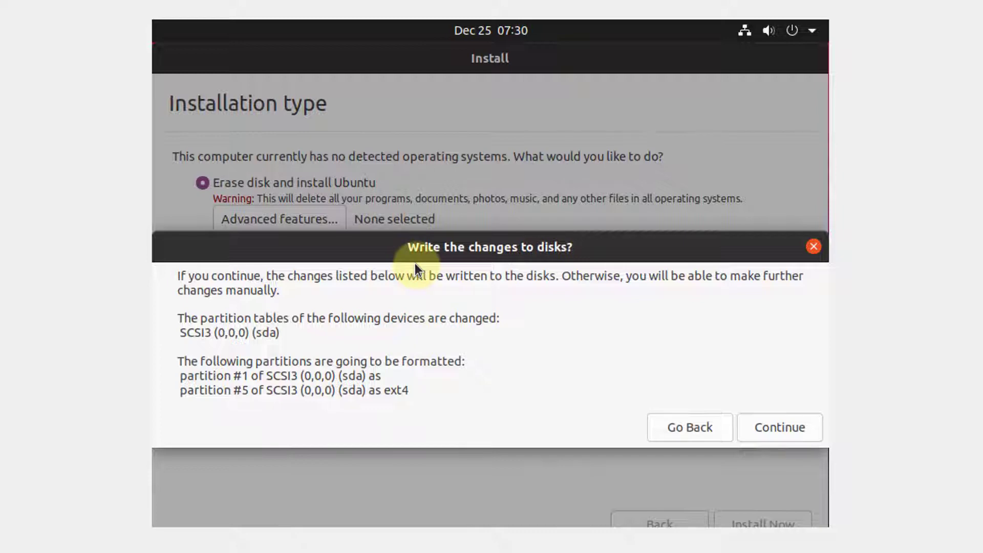
pyautogui.click(776, 429)
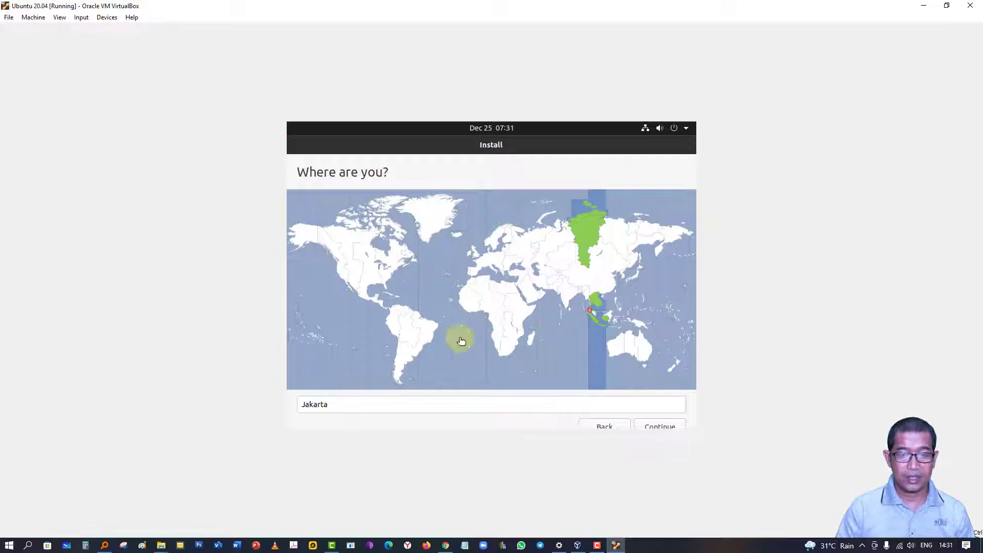
# Set the installation's location to Jakarta Time (Indonesia) and proceed to the user account details.
pyautogui.click(342, 404)
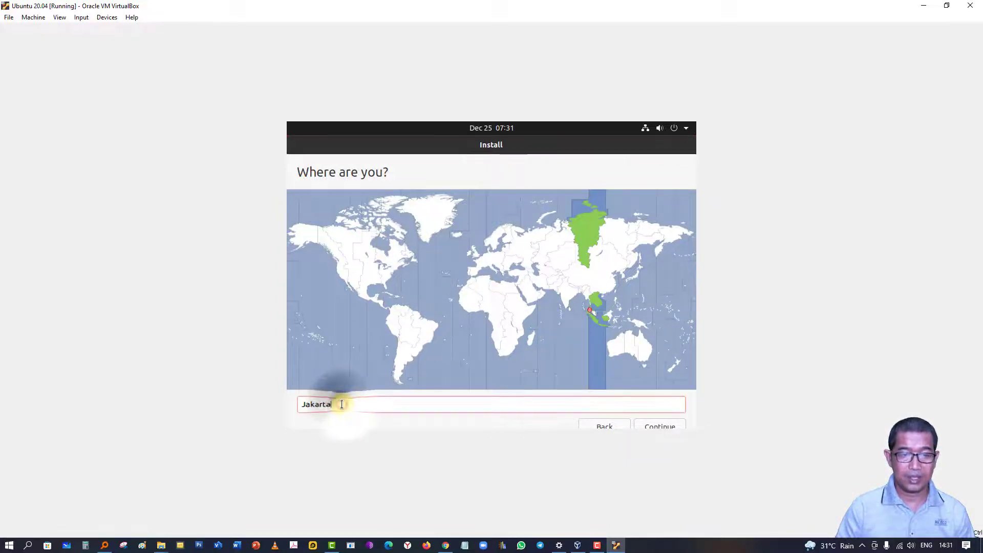
pyautogui.doubleClick(341, 404)
pyautogui.press('BackSpace')
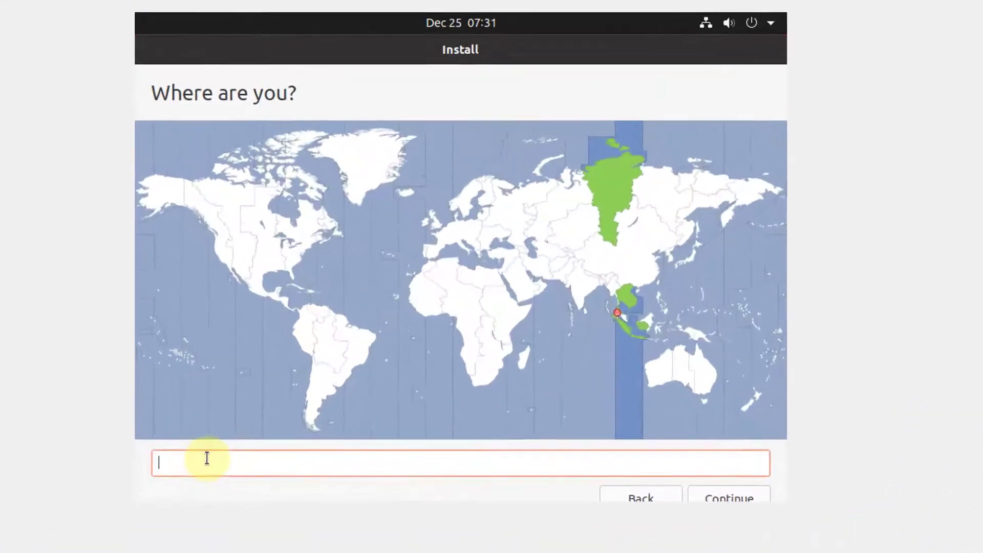
pyautogui.write('Jaka')
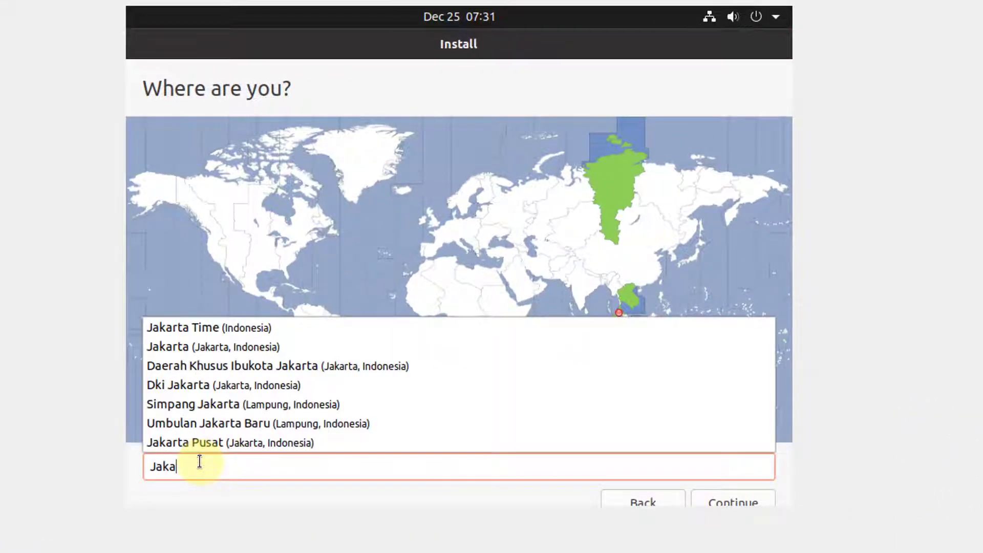
pyautogui.write('rta')
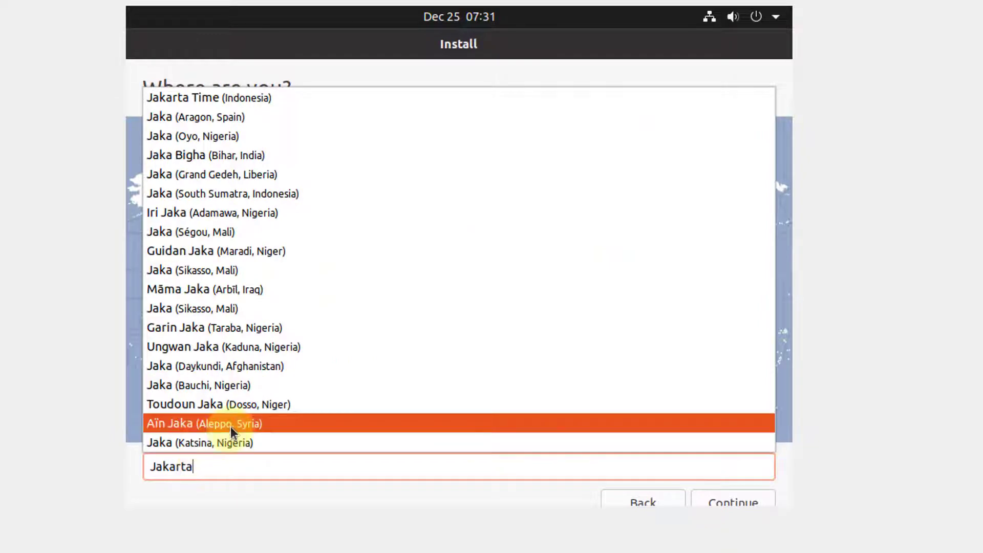
pyautogui.click(241, 424)
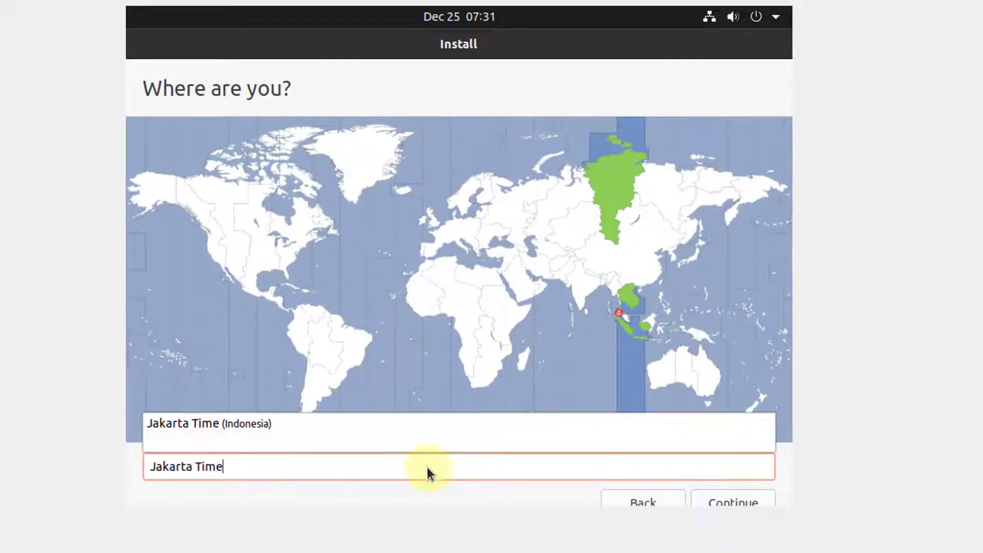
pyautogui.click(716, 507)
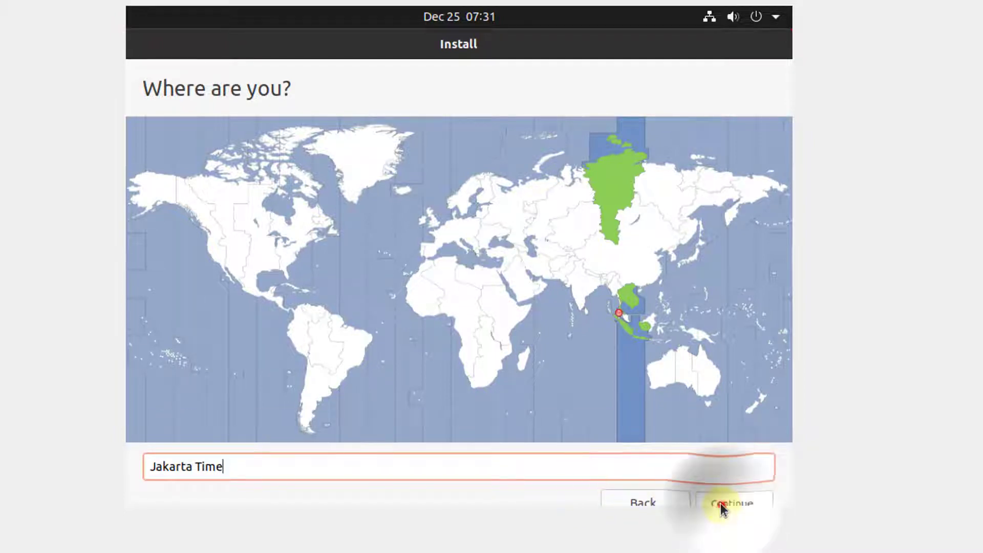
pyautogui.click(720, 503)
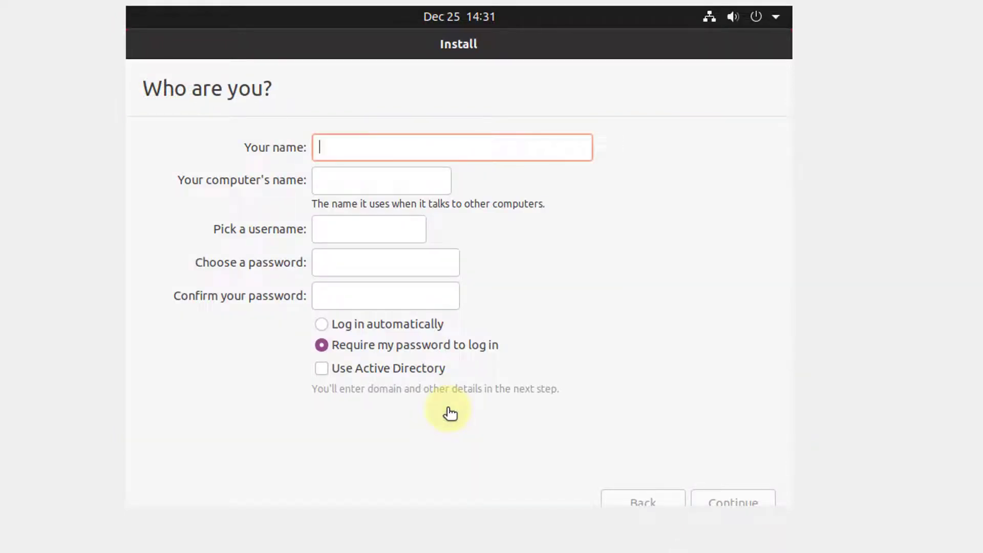
# Enter the user's name, set and confirm the account password, require the password to log in, and start the installation.
pyautogui.write('Andi')
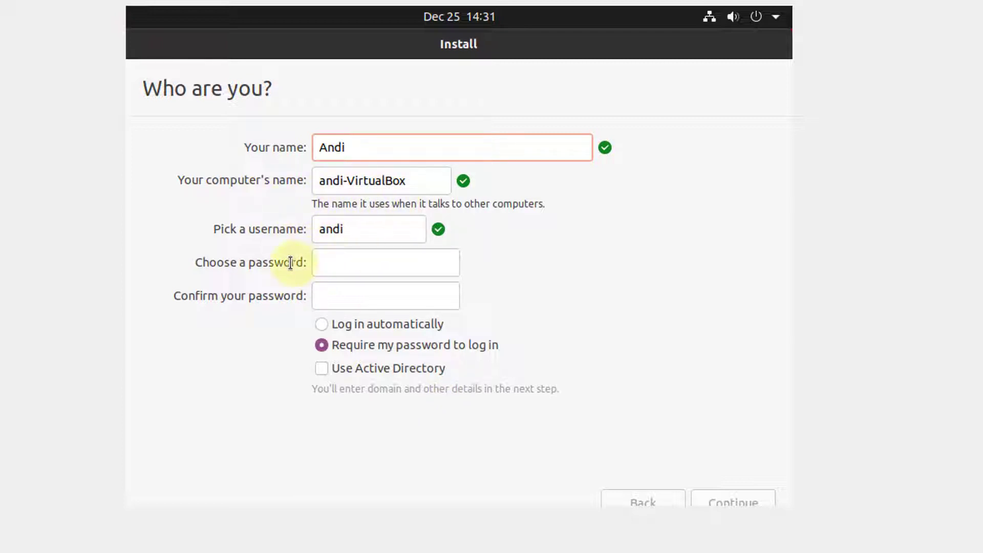
pyautogui.click(331, 265)
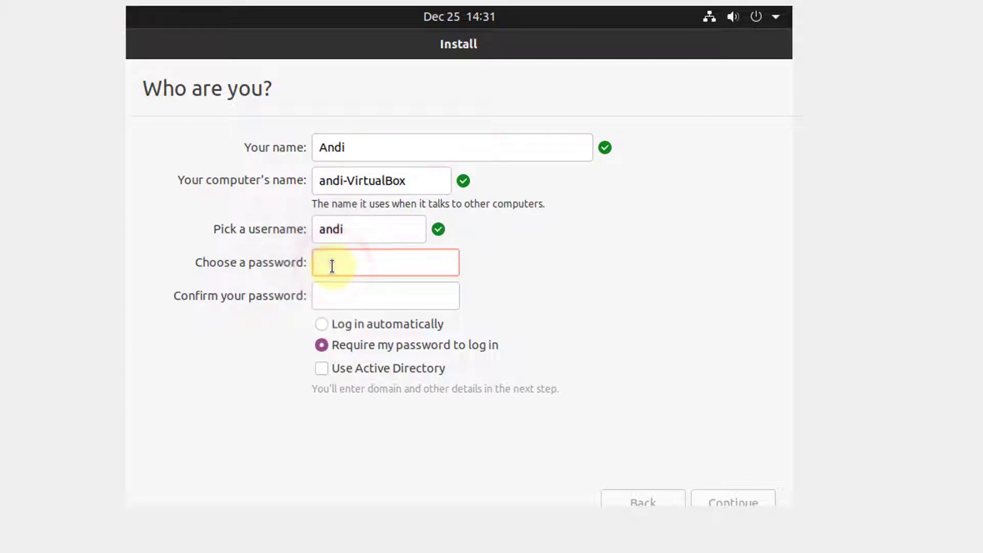
pyautogui.write('a')
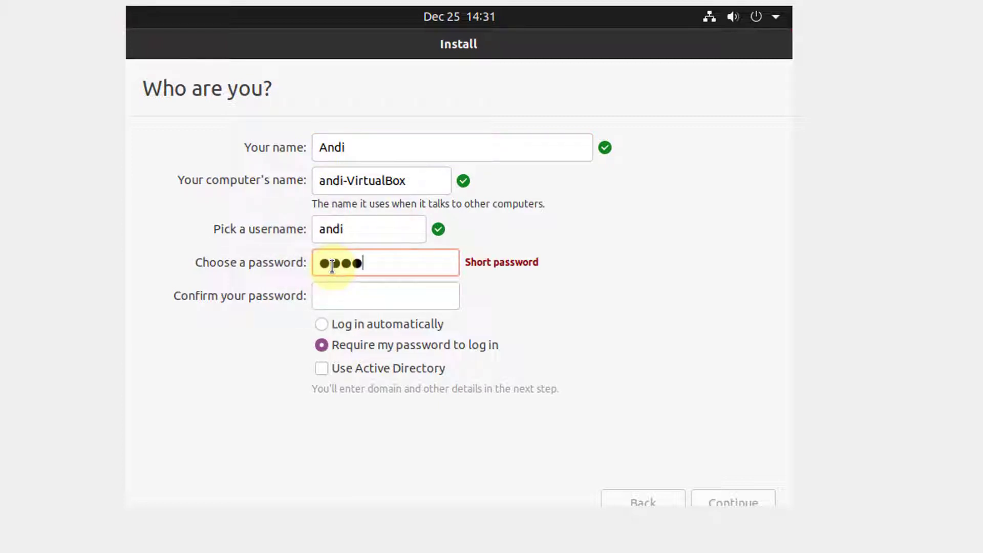
pyautogui.write('a')
pyautogui.click(331, 302)
pyautogui.write('aaaa')
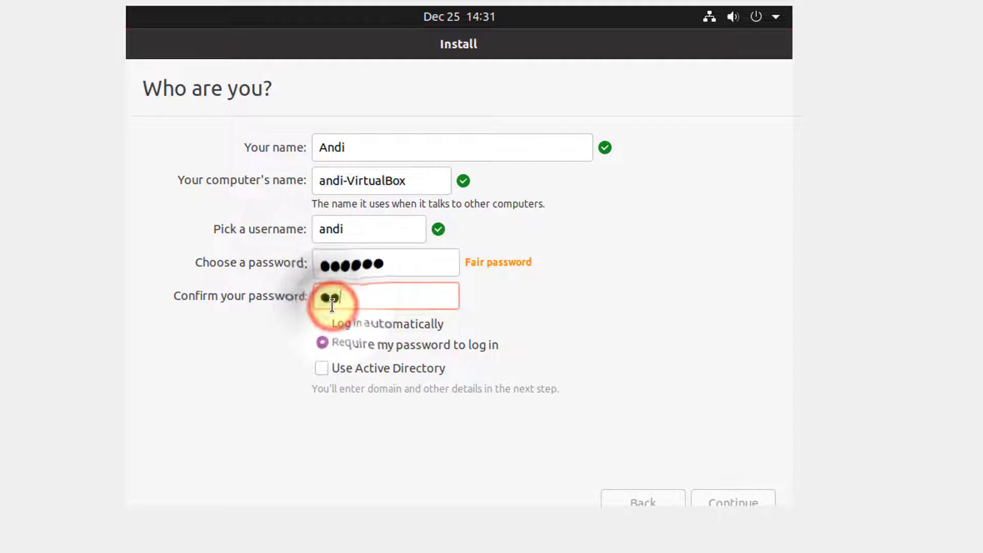
pyautogui.write('aa')
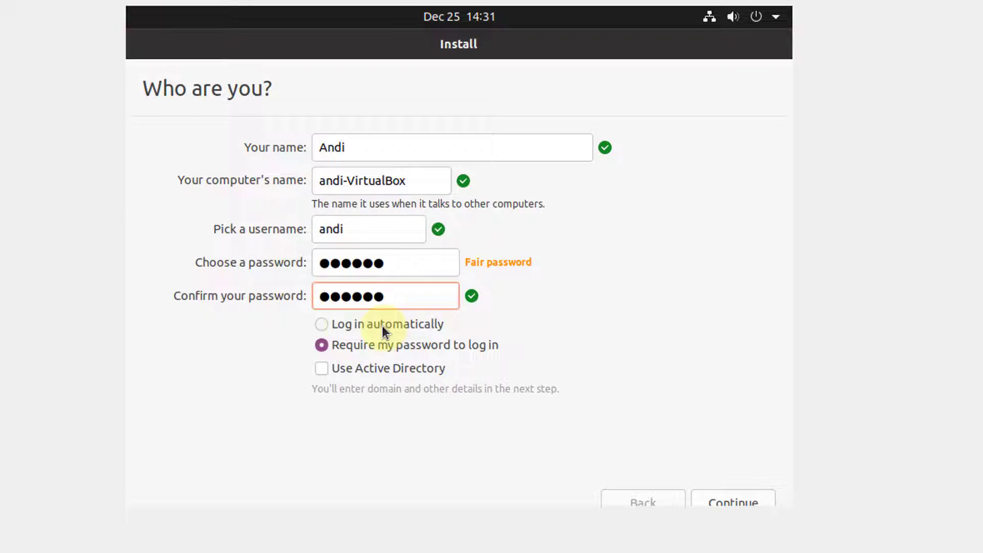
pyautogui.click(330, 326)
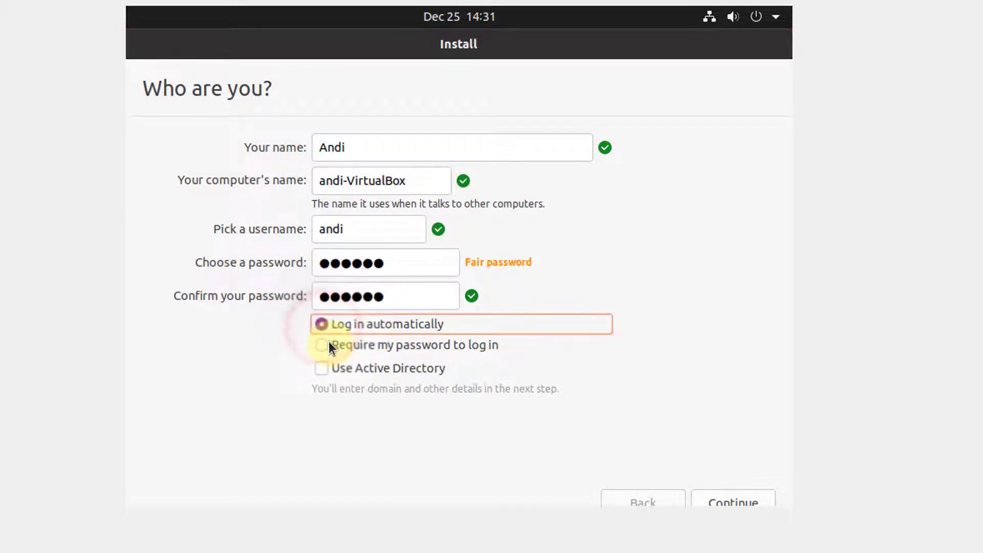
pyautogui.click(324, 346)
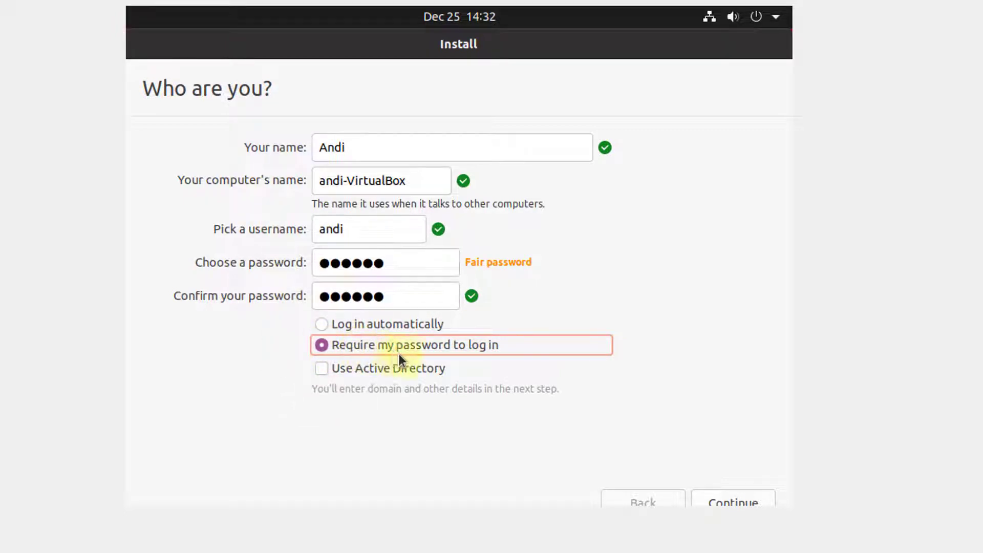
pyautogui.click(753, 502)
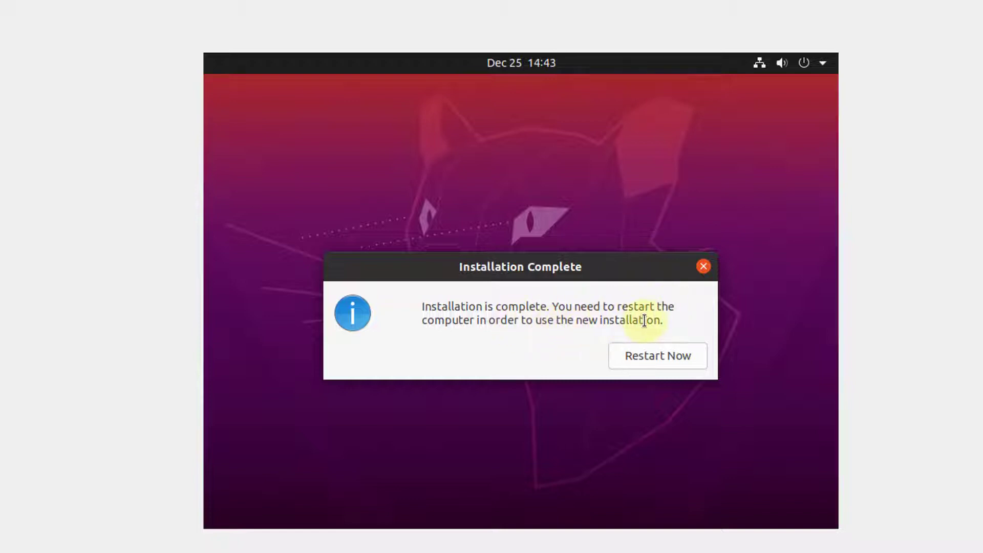
# Restart the virtual machine after the installation, continue past the installation medium prompt, and log in with the account password.
pyautogui.click(678, 359)
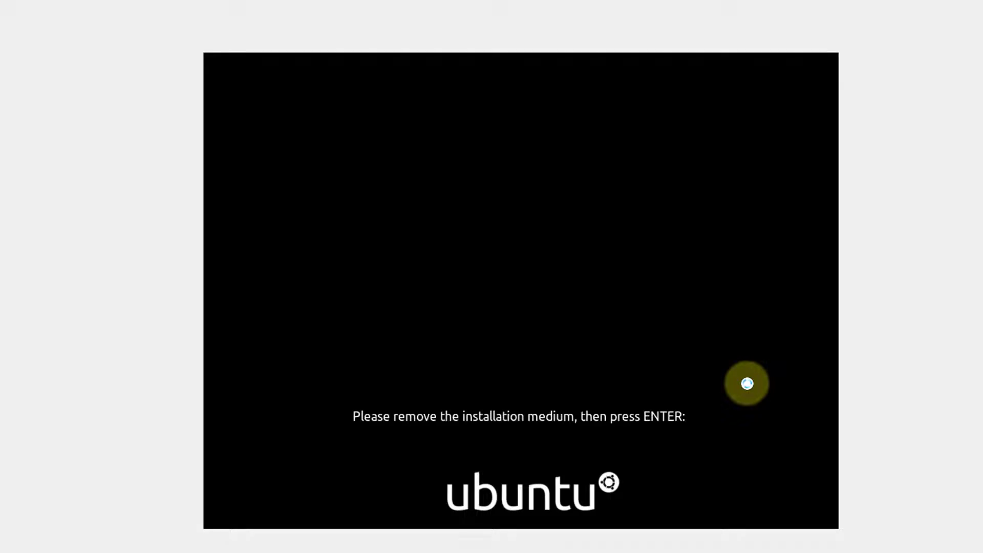
pyautogui.press('Return')
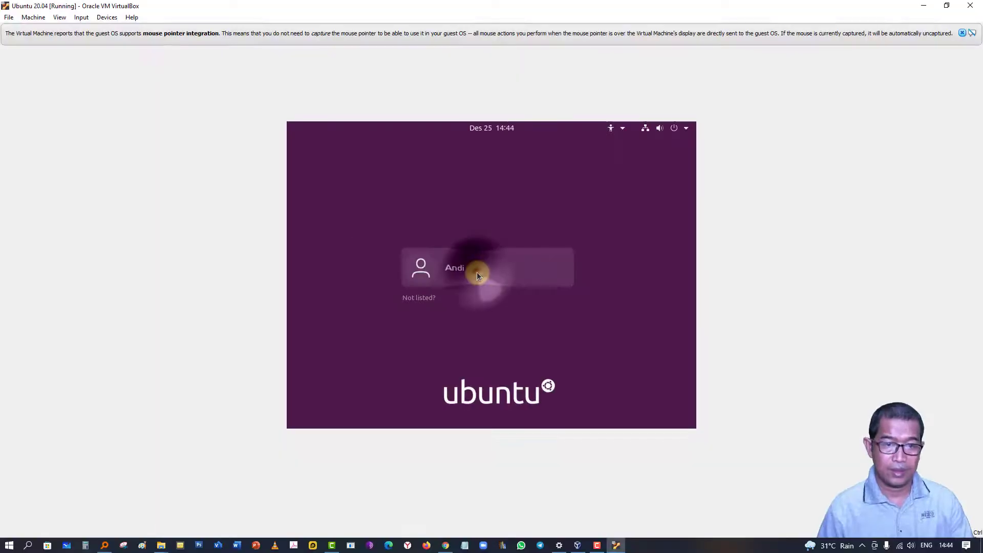
pyautogui.click(404, 268)
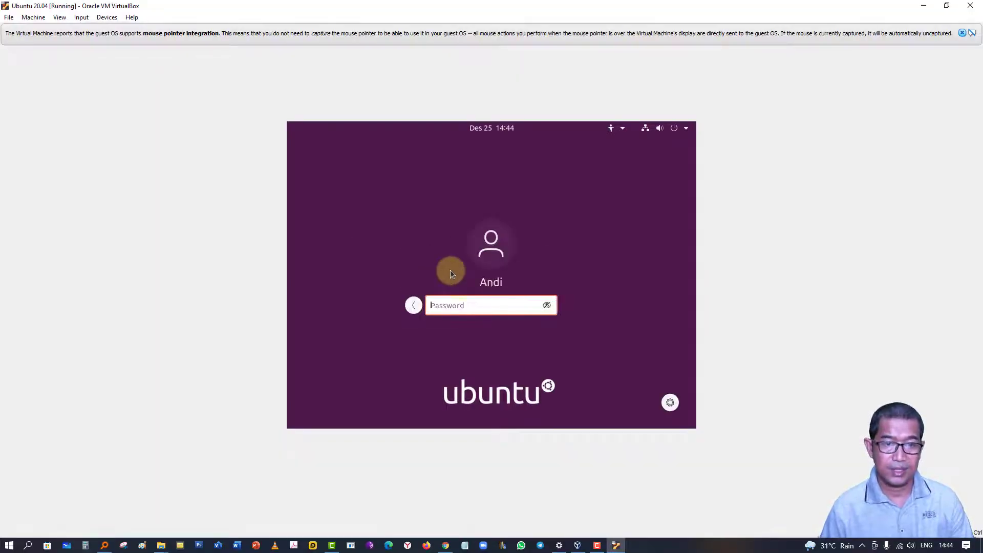
pyautogui.write('****')
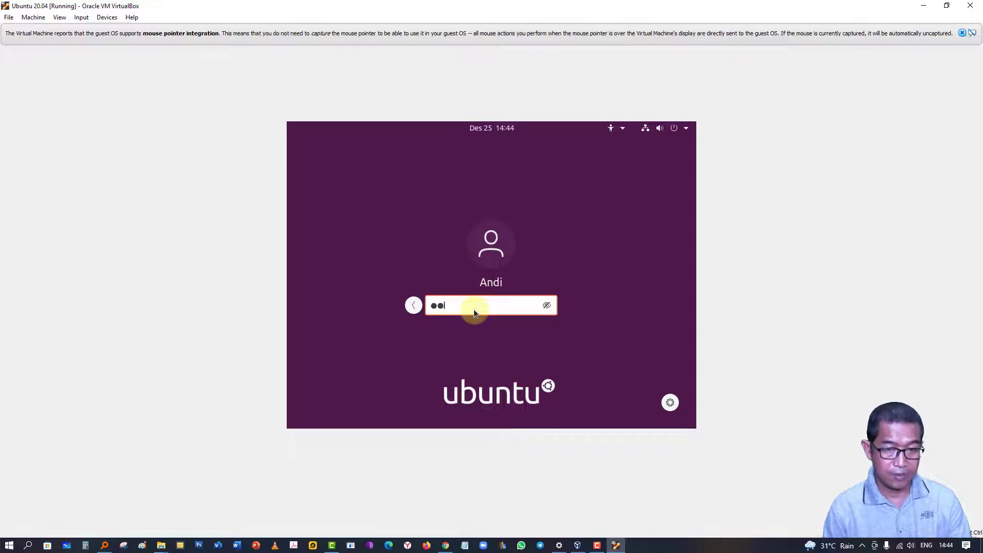
pyautogui.write('**')
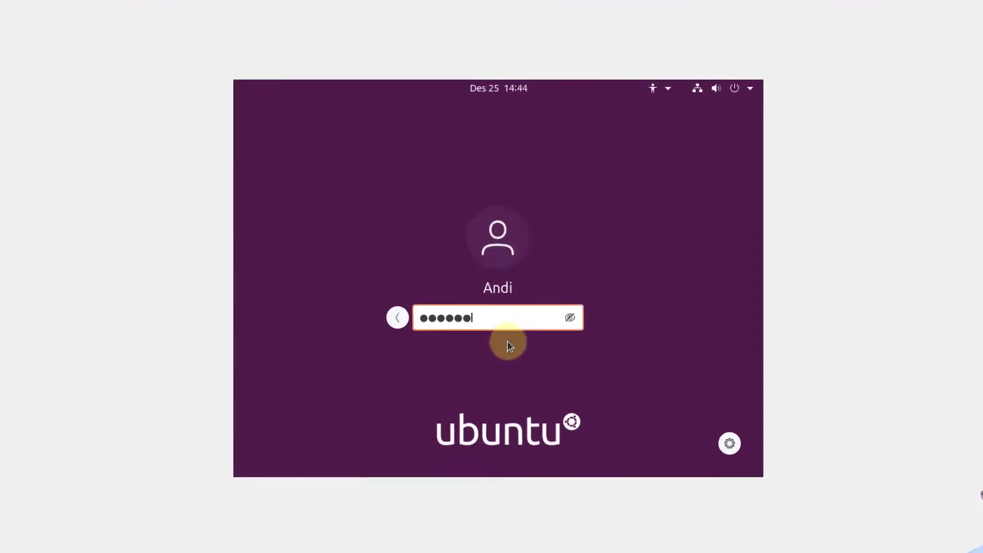
pyautogui.press('Return')
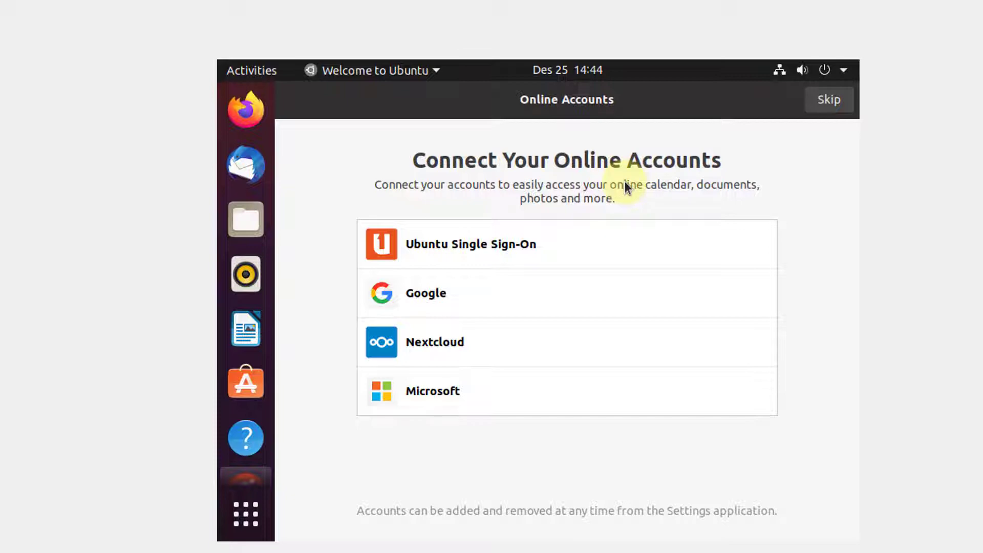
# Finish the Ubuntu welcome setup, skipping online accounts and Livepatch and agreeing to send system info to Canonical.
pyautogui.click(823, 99)
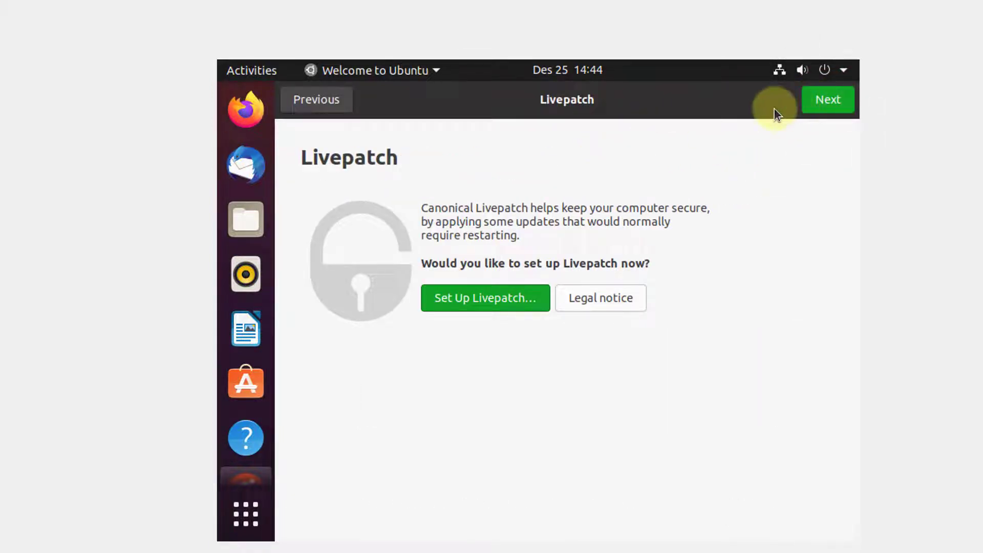
pyautogui.click(825, 100)
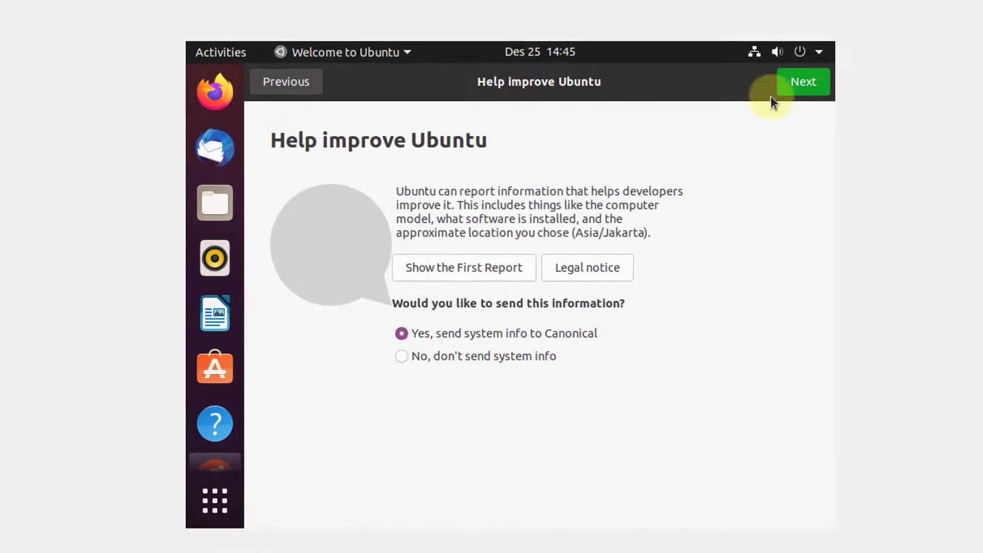
pyautogui.click(819, 92)
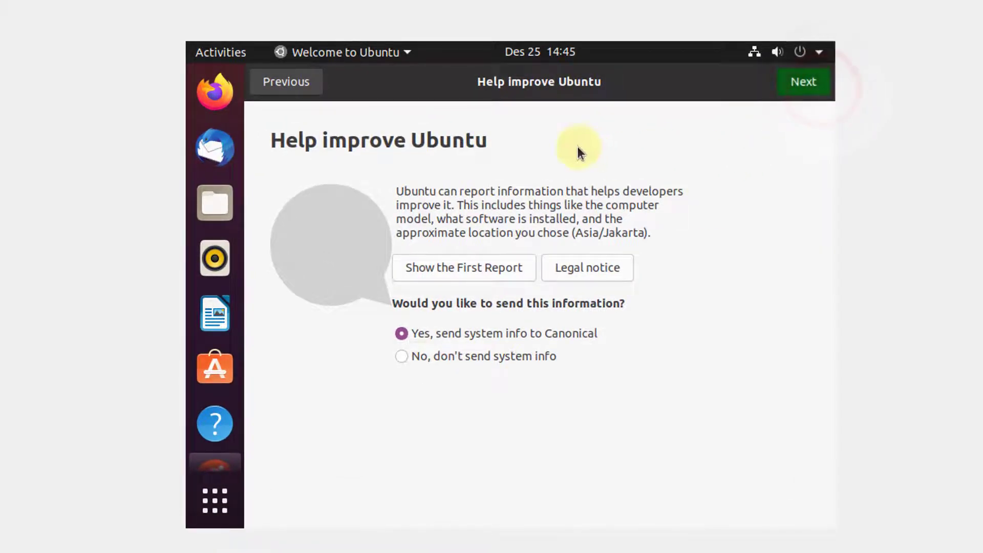
pyautogui.click(812, 92)
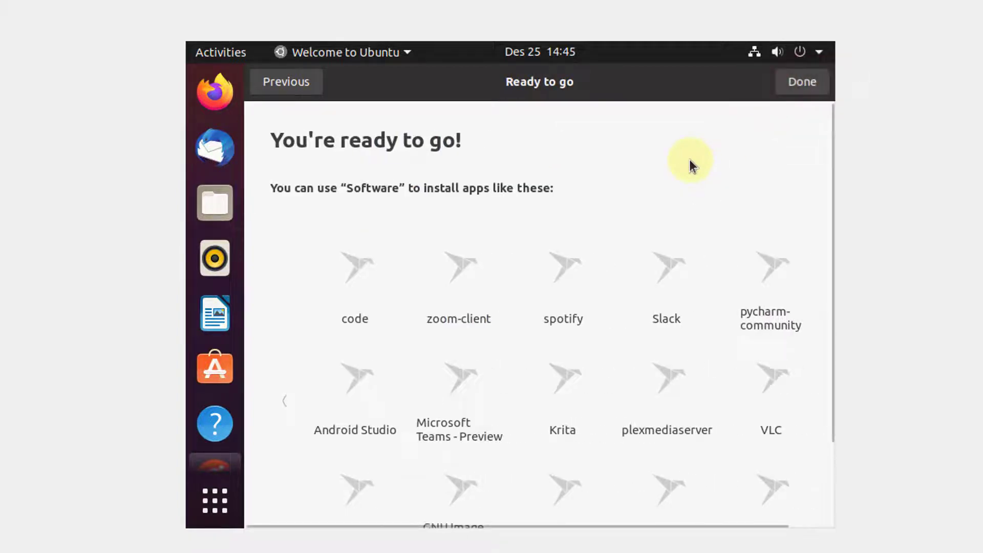
pyautogui.click(807, 87)
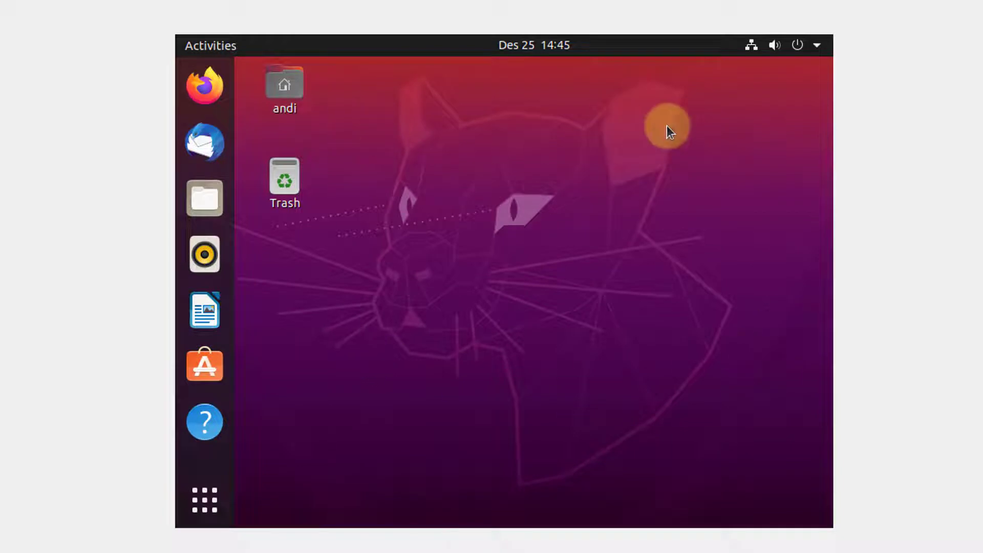
# Set the display resolution to 1920 × 1440 (4:3), keep the changes, and close the settings.
pyautogui.rightClick(478, 197)
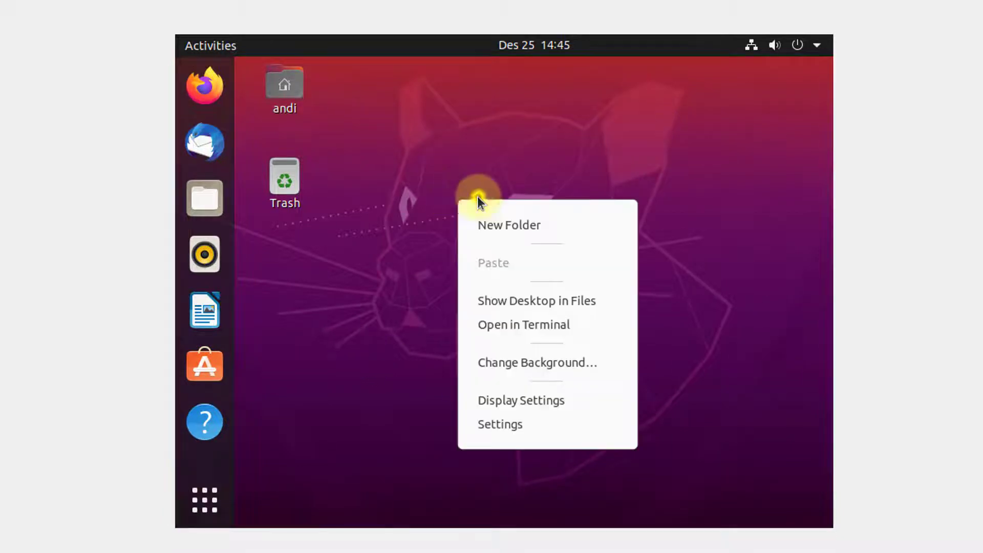
pyautogui.click(594, 401)
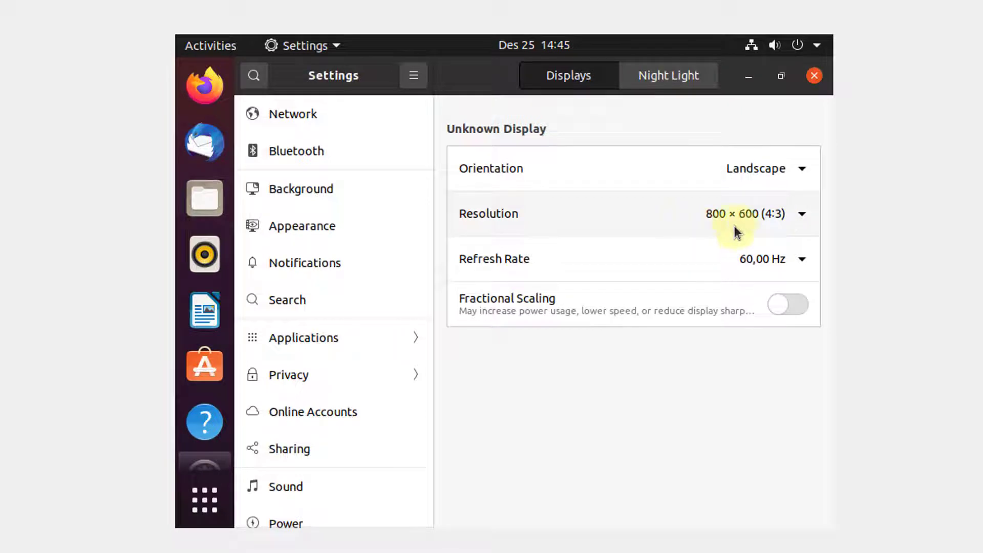
pyautogui.click(803, 216)
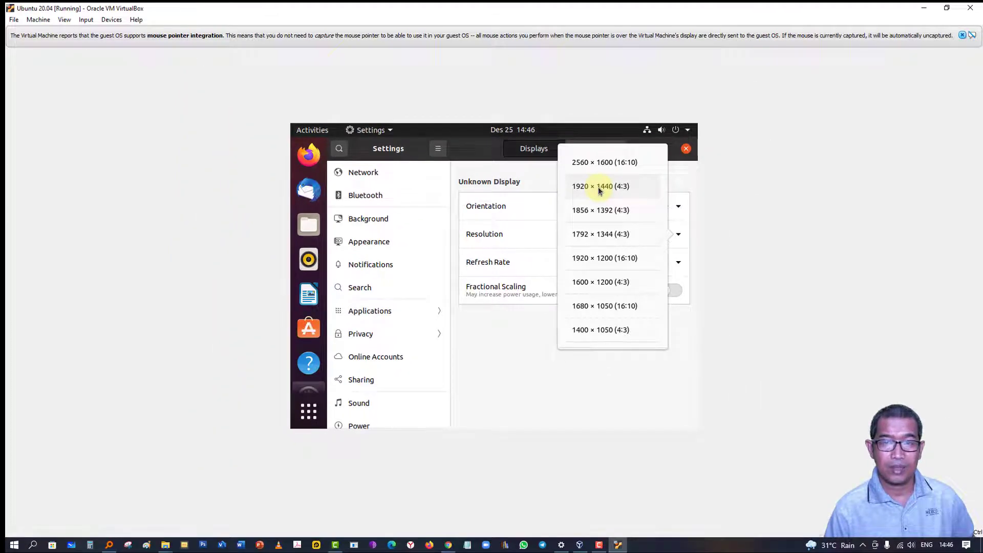
pyautogui.click(599, 189)
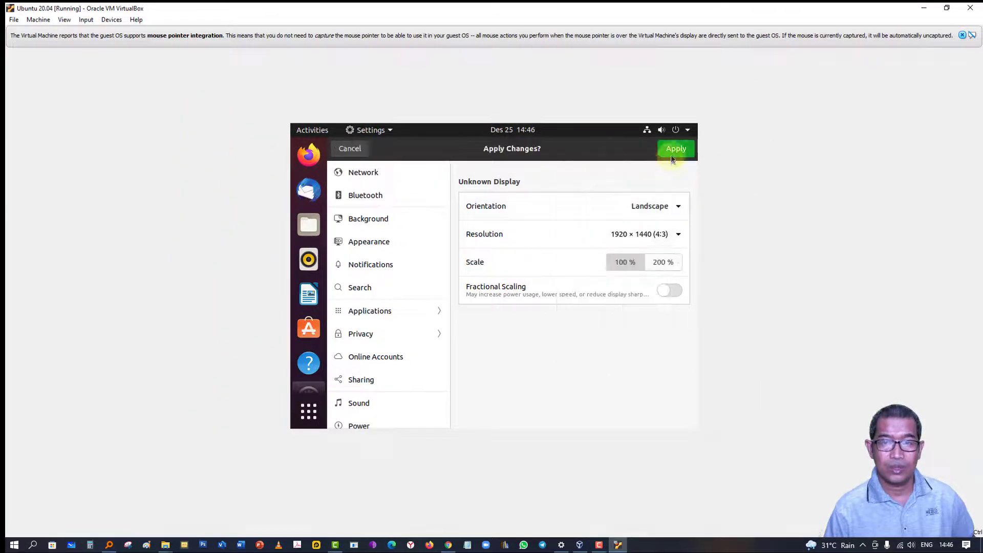
pyautogui.click(675, 149)
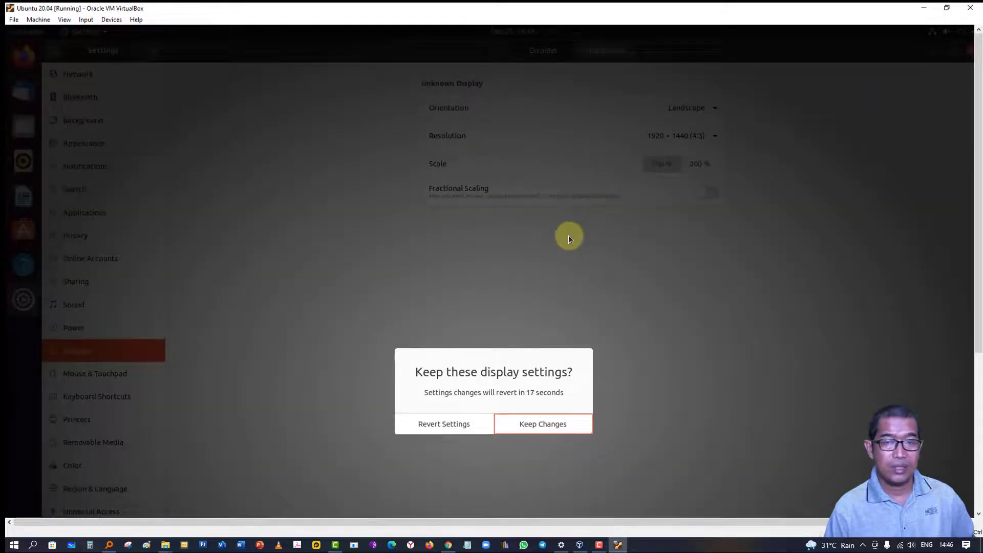
pyautogui.click(564, 423)
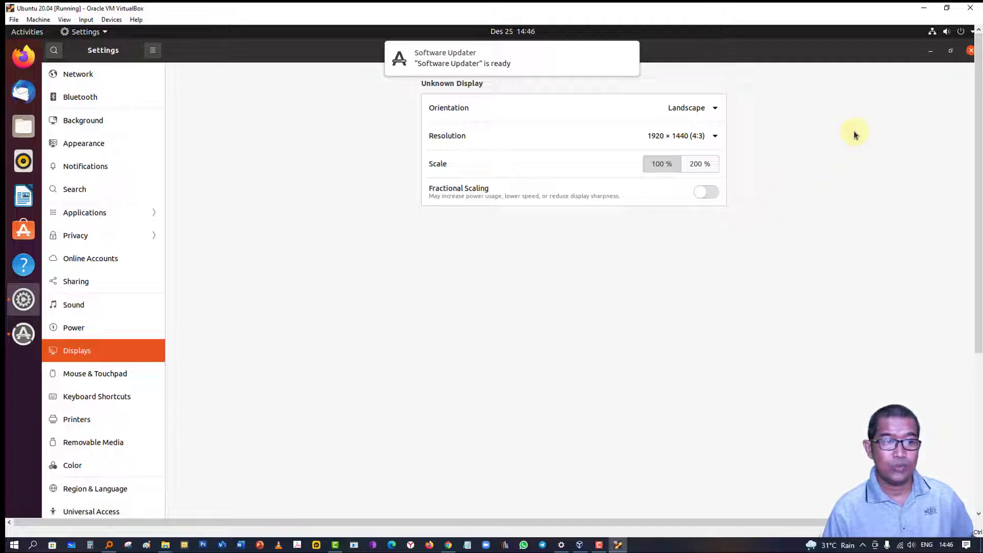
pyautogui.click(971, 51)
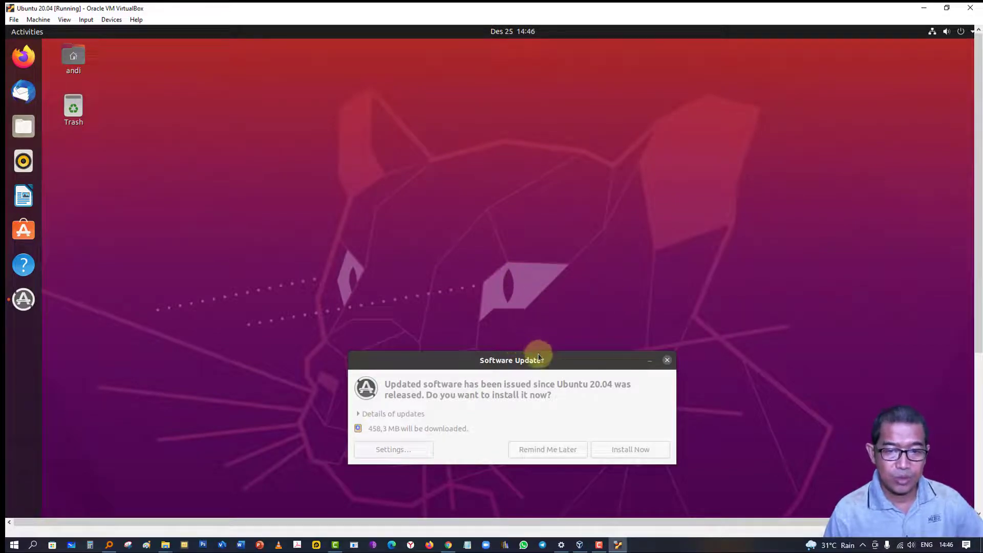
# Postpone the software updates, change the desktop background to the photo of pucks on a wooden table, and close the settings.
pyautogui.moveTo(539, 356); pyautogui.dragTo(536, 285)
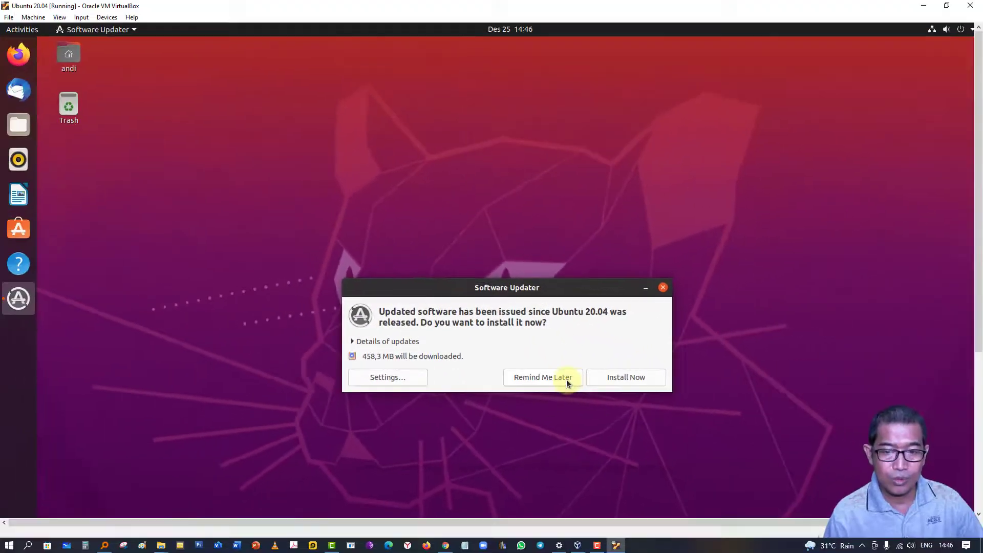
pyautogui.click(666, 440)
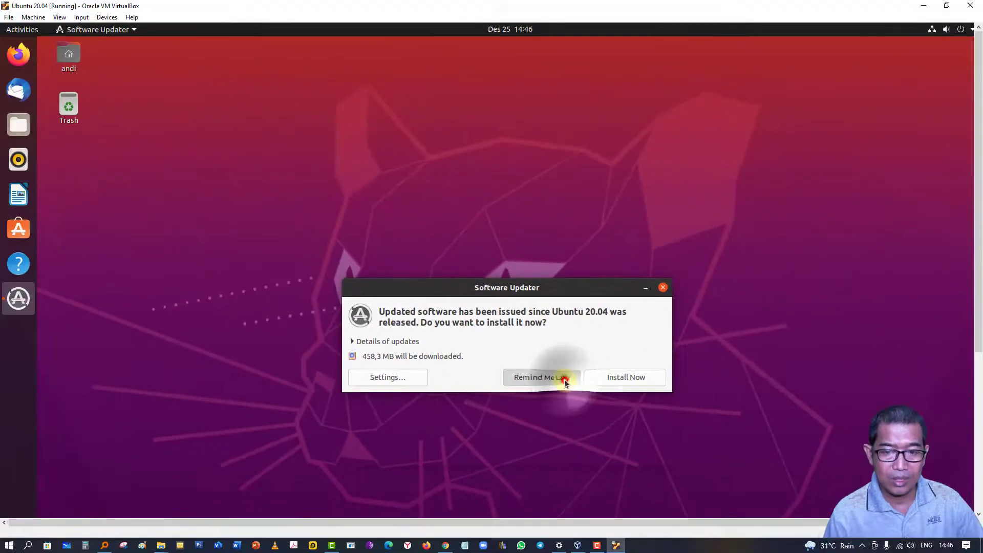
pyautogui.rightClick(435, 151)
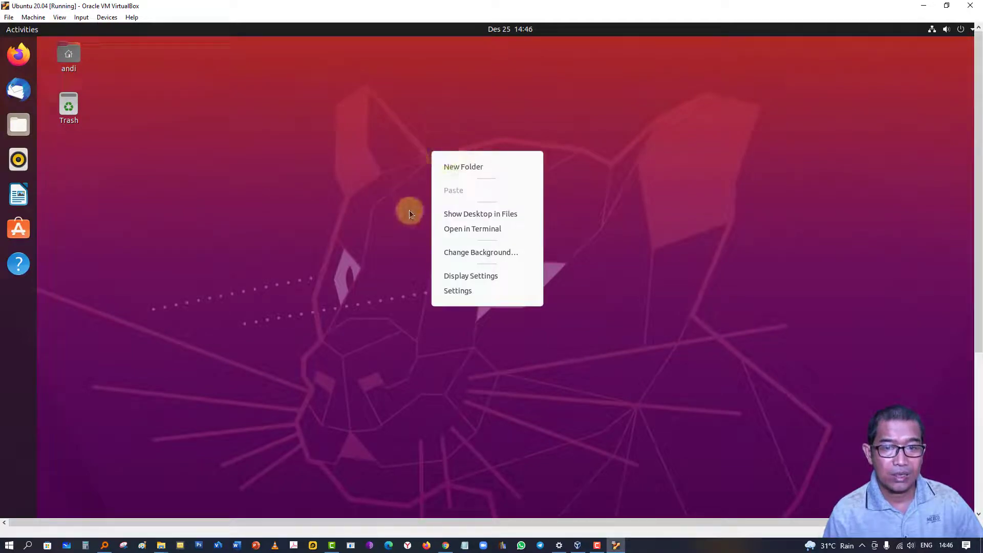
pyautogui.click(495, 252)
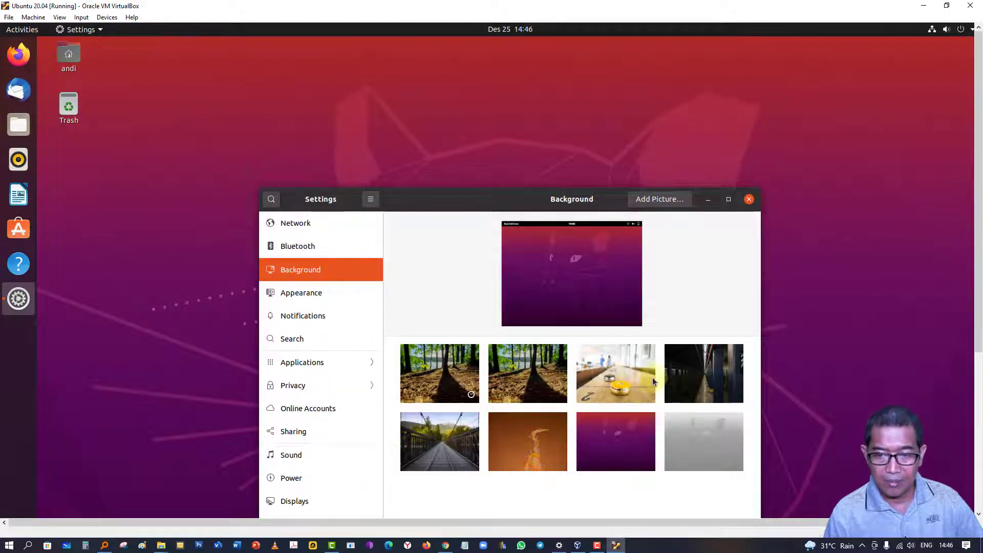
pyautogui.click(601, 378)
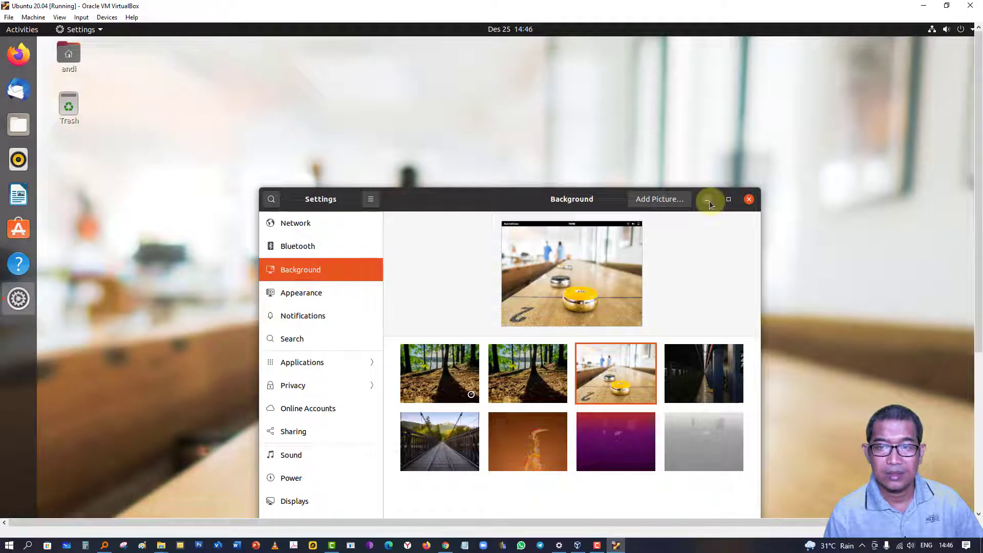
pyautogui.click(749, 199)
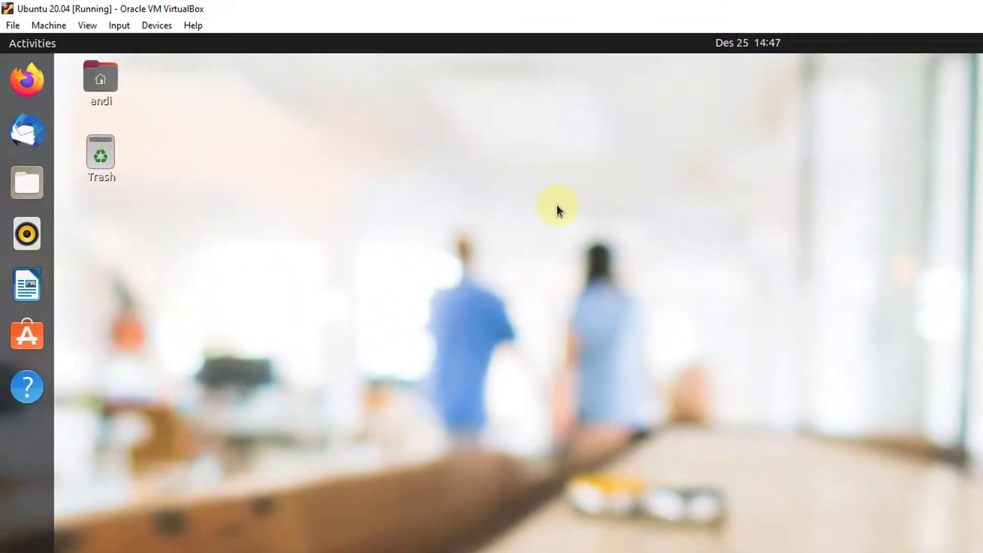
# Open a terminal from the desktop and switch to the root user with "sudo su", entering the account password.
pyautogui.rightClick(557, 205)
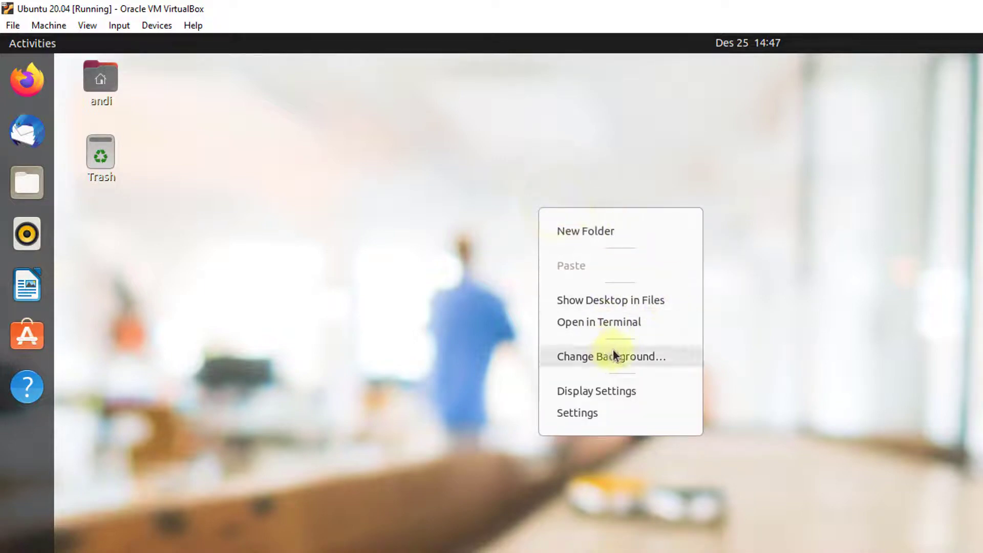
pyautogui.click(618, 327)
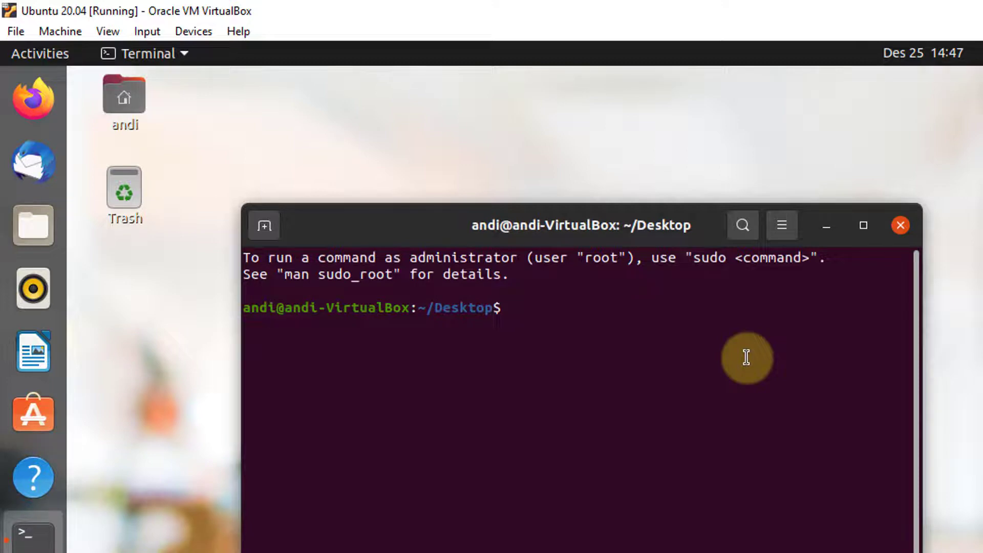
pyautogui.write('sudo su')
pyautogui.press('Return')
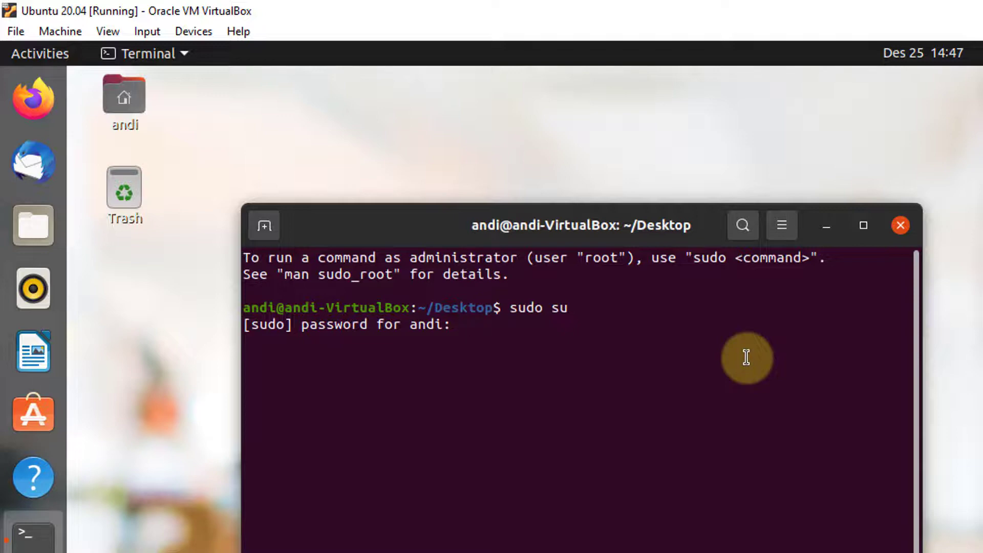
pyautogui.press('Return')
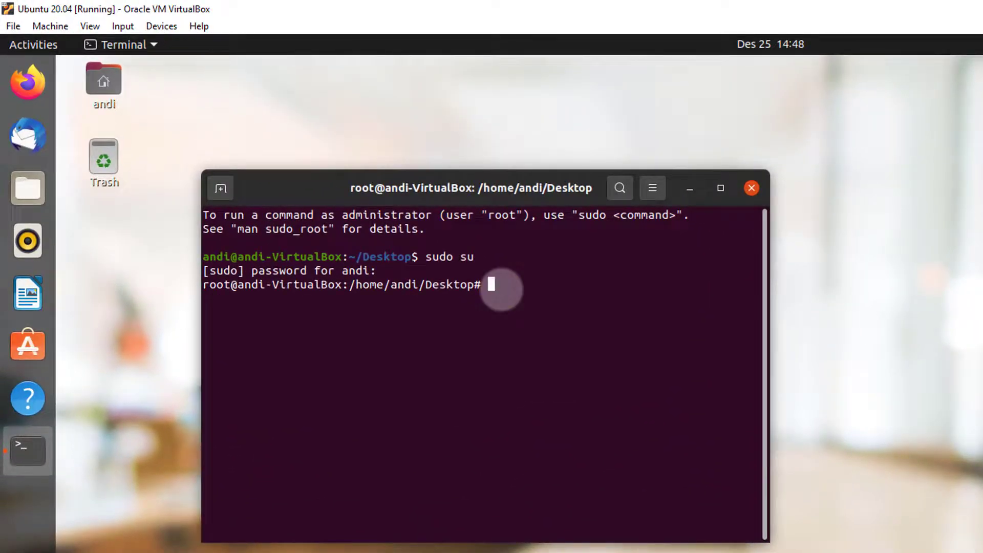
# Display the processor details with "cat /proc/cpuinfo" and review the output from the processor entry to power management.
pyautogui.write('cat /proc/')
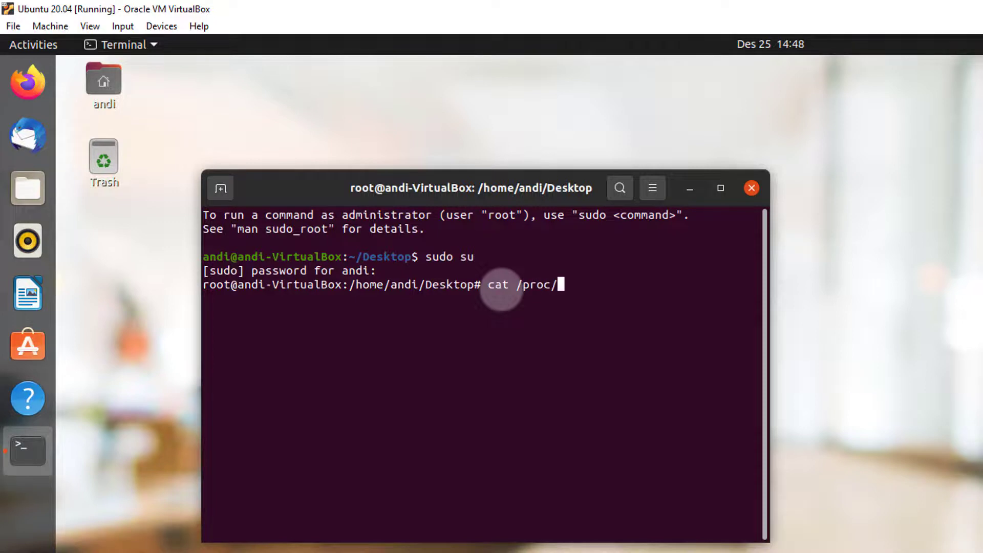
pyautogui.write('cpuinfo')
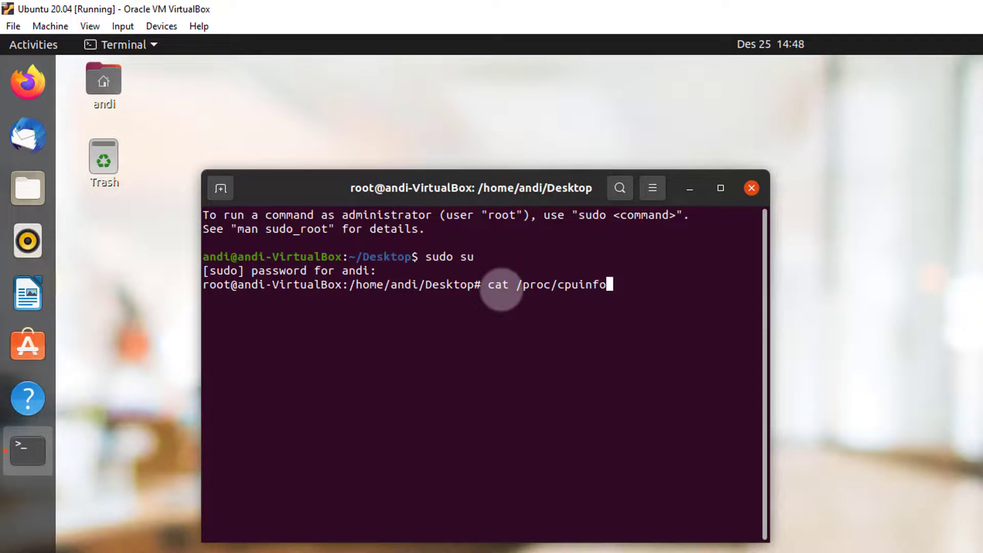
pyautogui.press('Return')
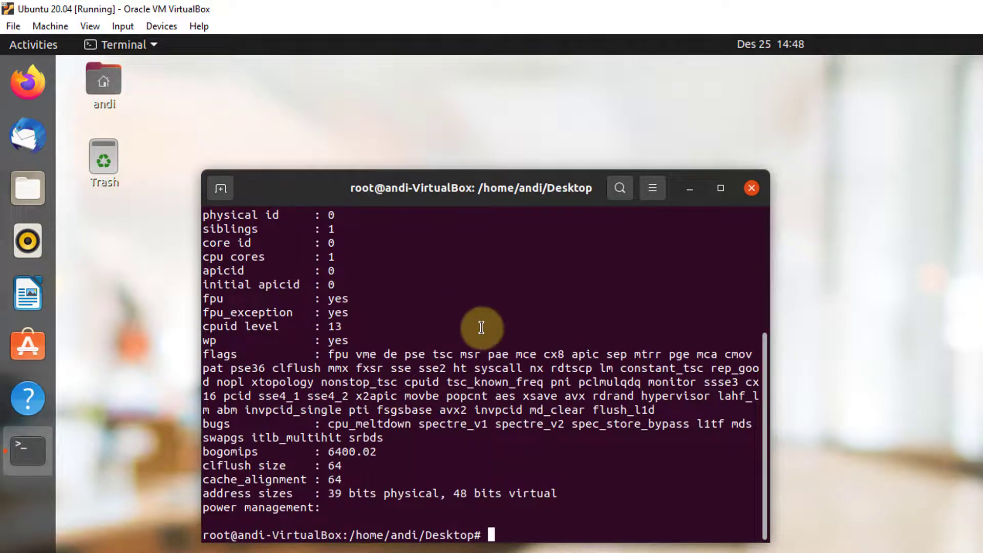
pyautogui.scroll(1, 481, 327)
pyautogui.scroll(3, 481, 328)
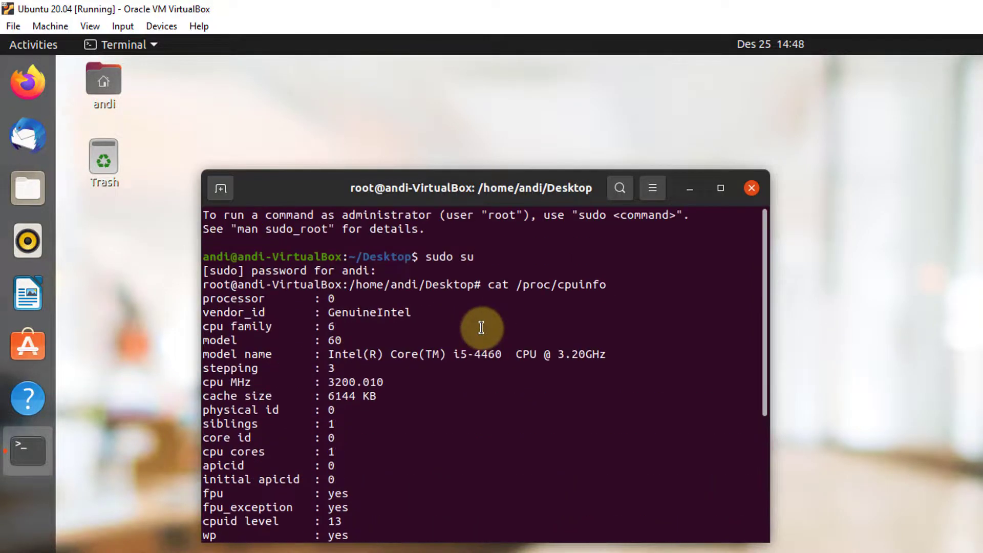
pyautogui.scroll(-3, 482, 328)
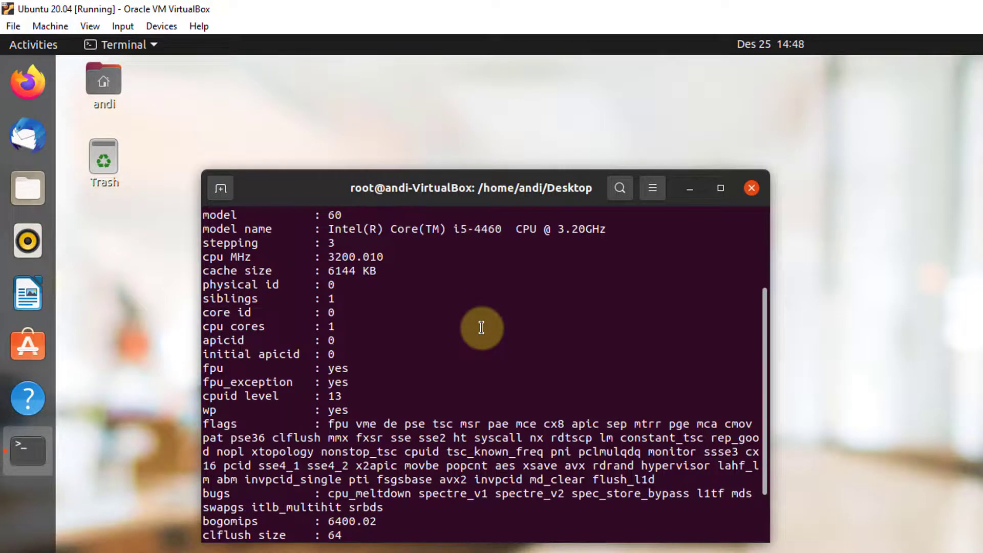
pyautogui.scroll(1, 482, 328)
pyautogui.scroll(1, 481, 328)
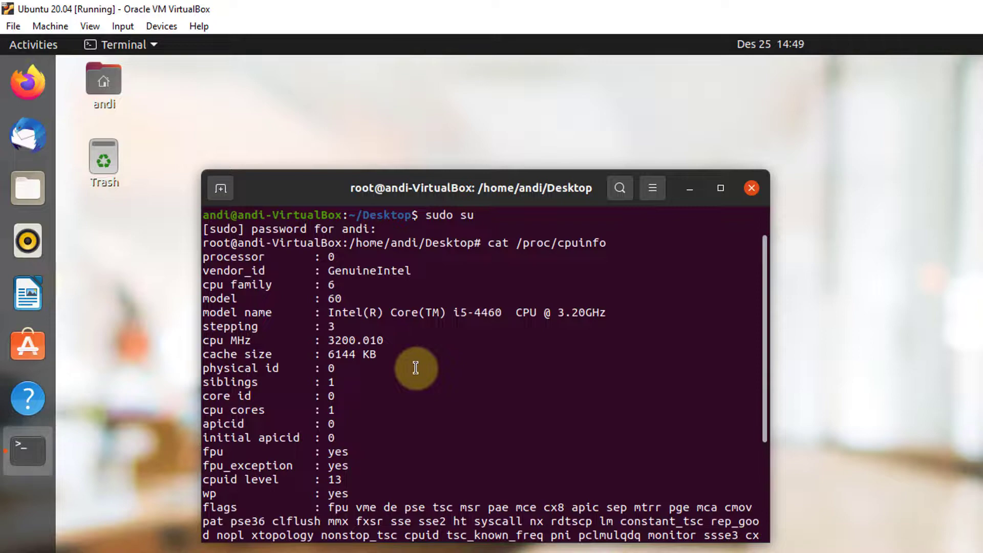
pyautogui.scroll(-5, 415, 368)
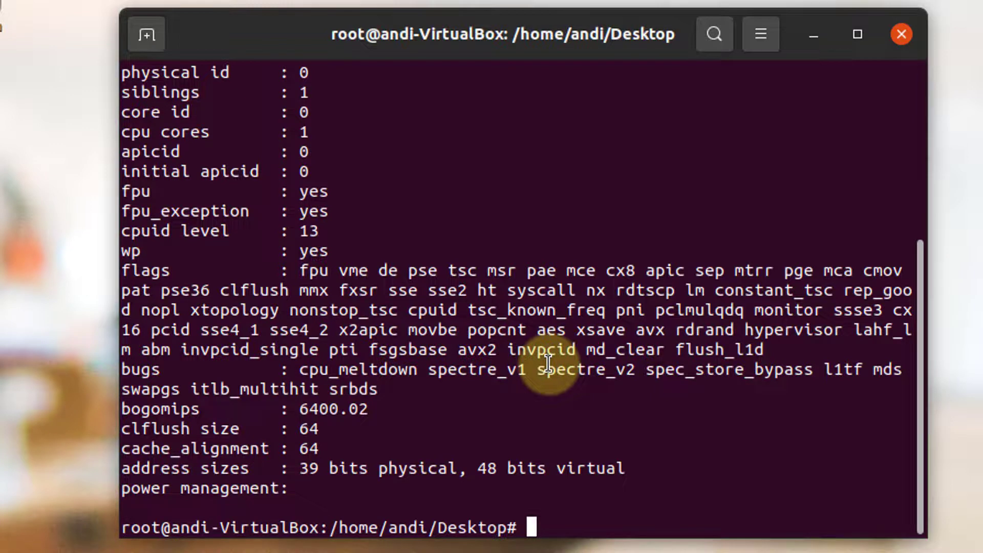
# Check the installed distribution with "lsb_release -a" and highlight the Description and Release values in the output.
pyautogui.write('lsb')
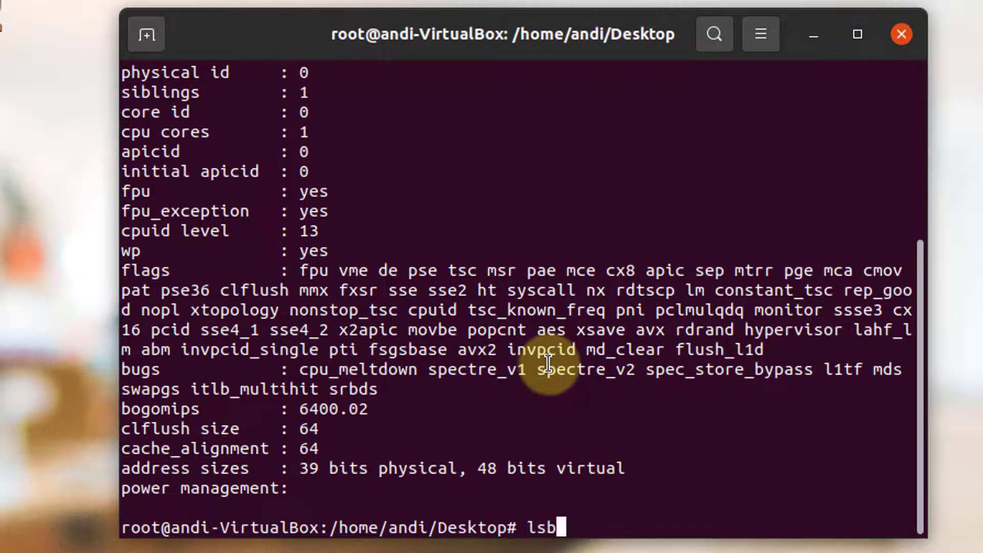
pyautogui.write('_re')
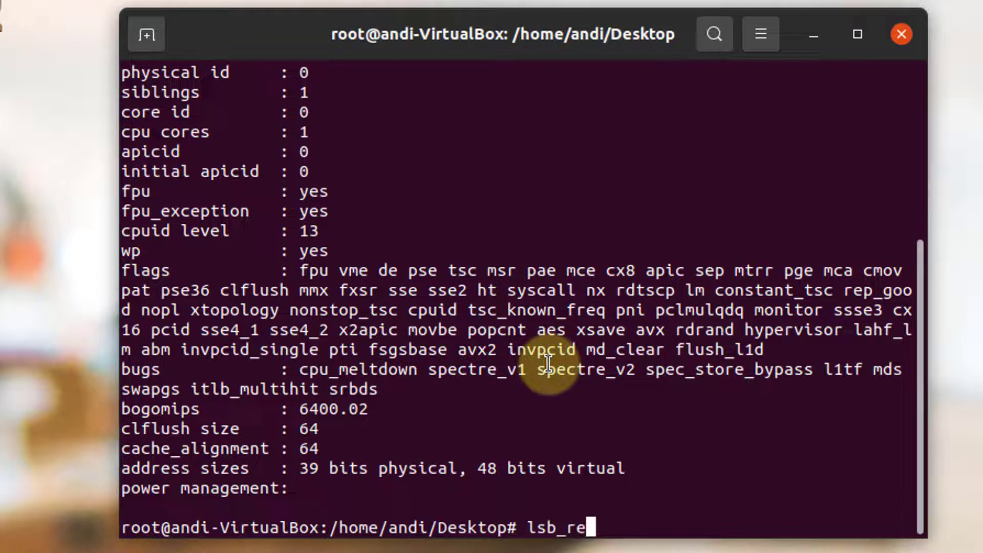
pyautogui.write('leas')
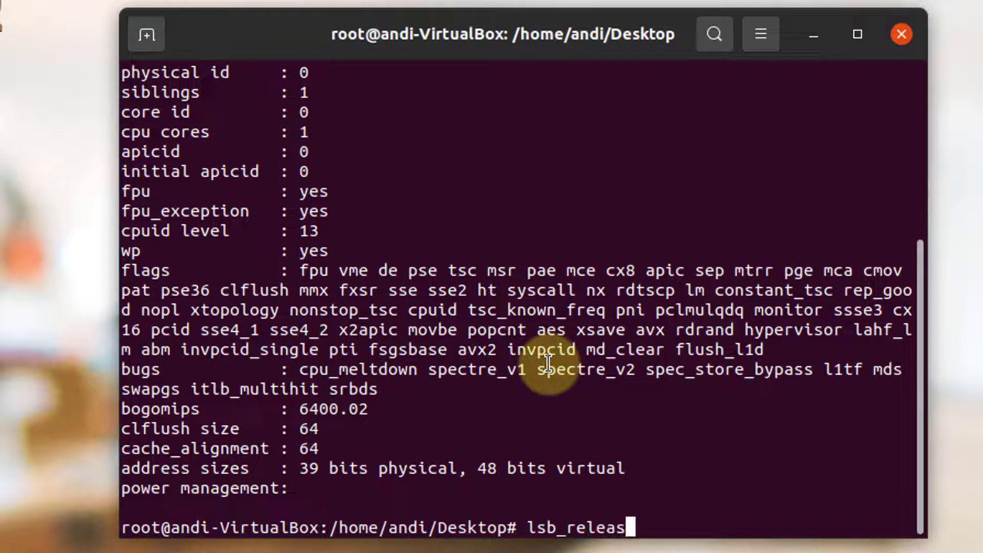
pyautogui.write('e -a')
pyautogui.press('Return')
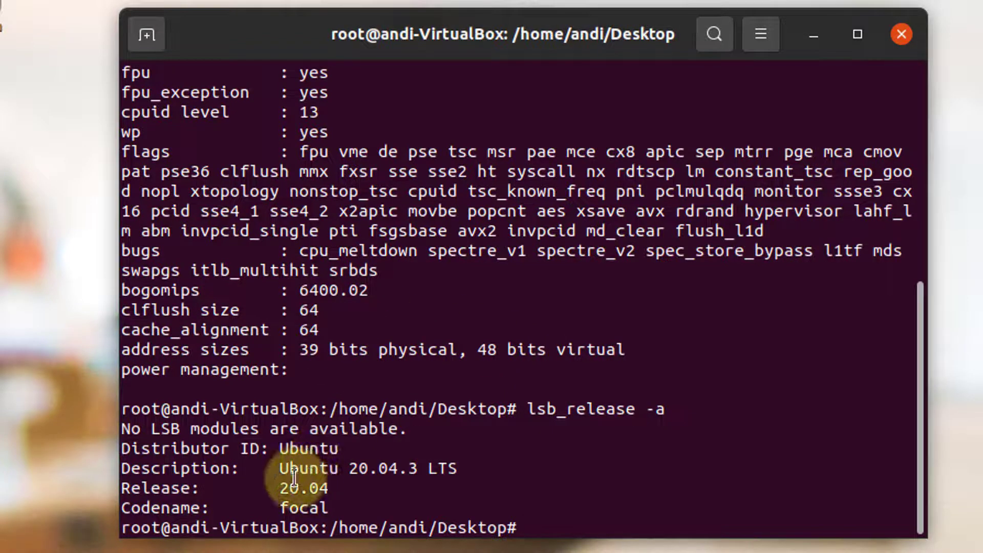
pyautogui.moveTo(289, 469); pyautogui.dragTo(459, 468)
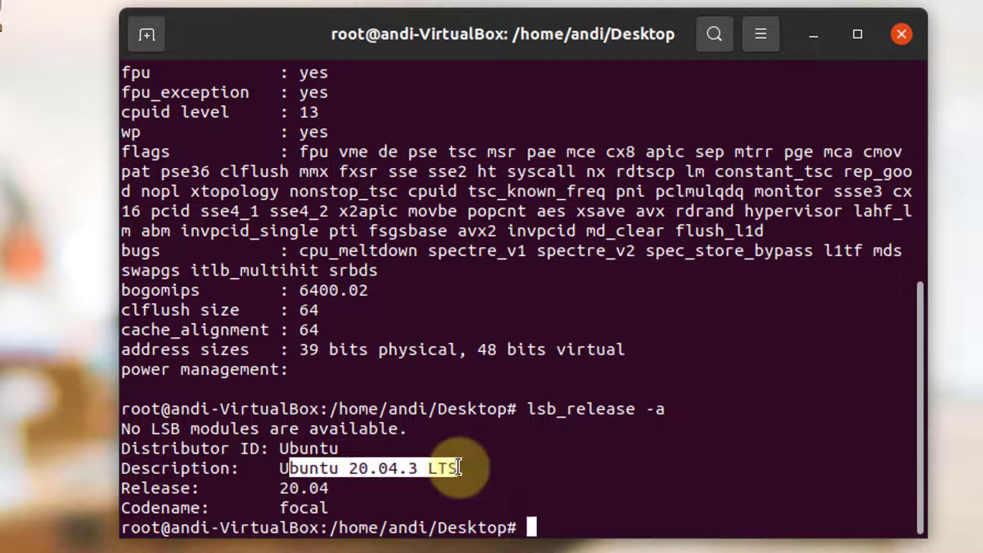
pyautogui.moveTo(289, 488); pyautogui.dragTo(336, 488)
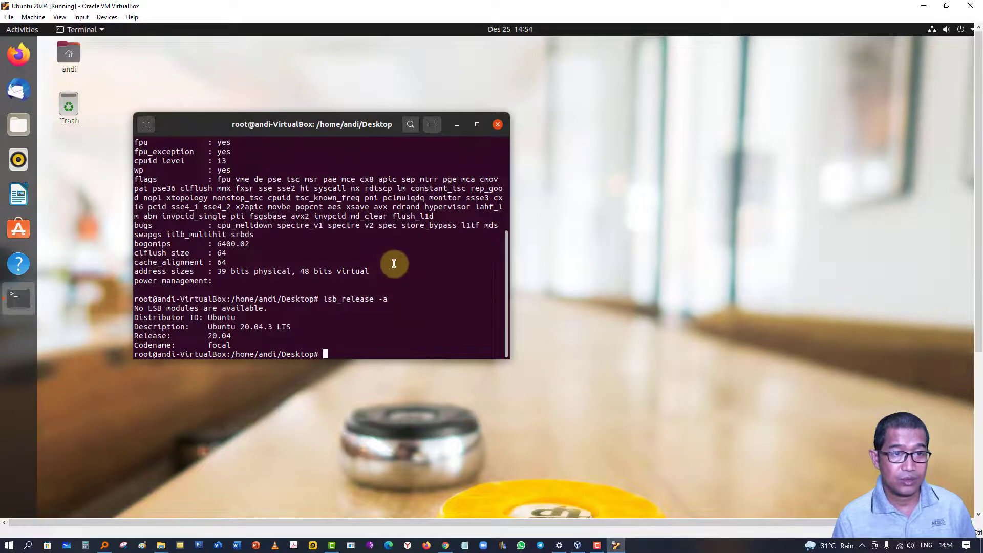
# Close the terminal and power off the Ubuntu system, confirming the shutdown.
pyautogui.click(498, 125)
pyautogui.click(401, 267)
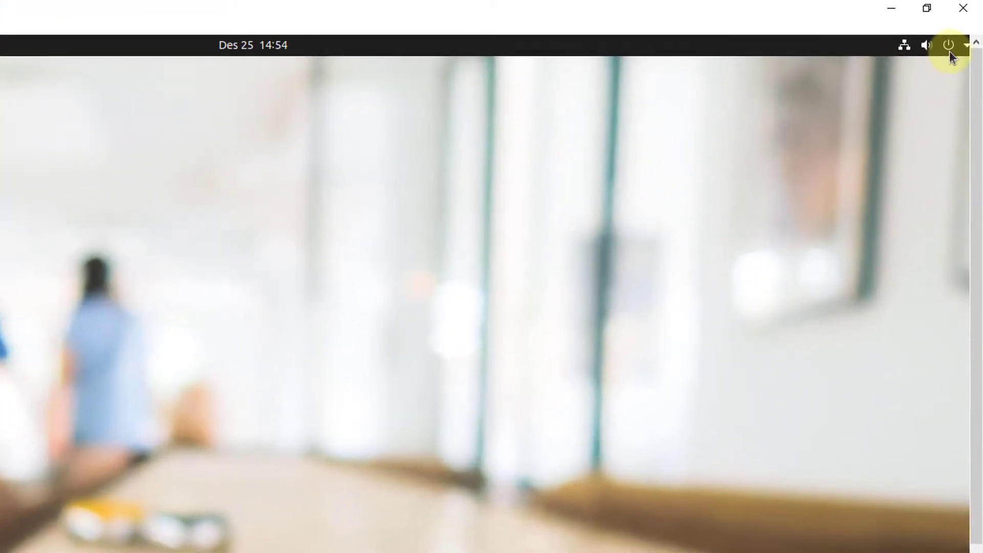
pyautogui.click(961, 30)
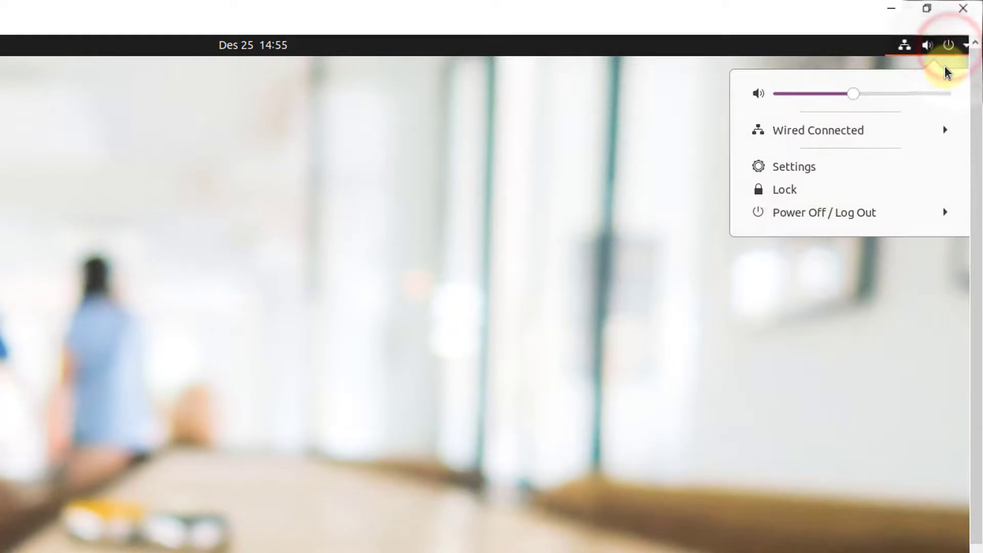
pyautogui.click(925, 214)
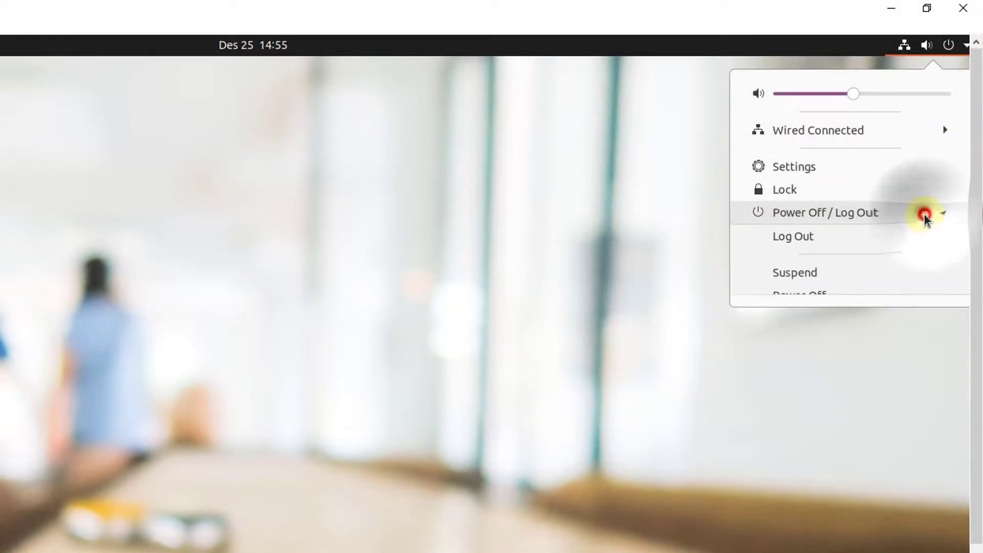
pyautogui.click(819, 297)
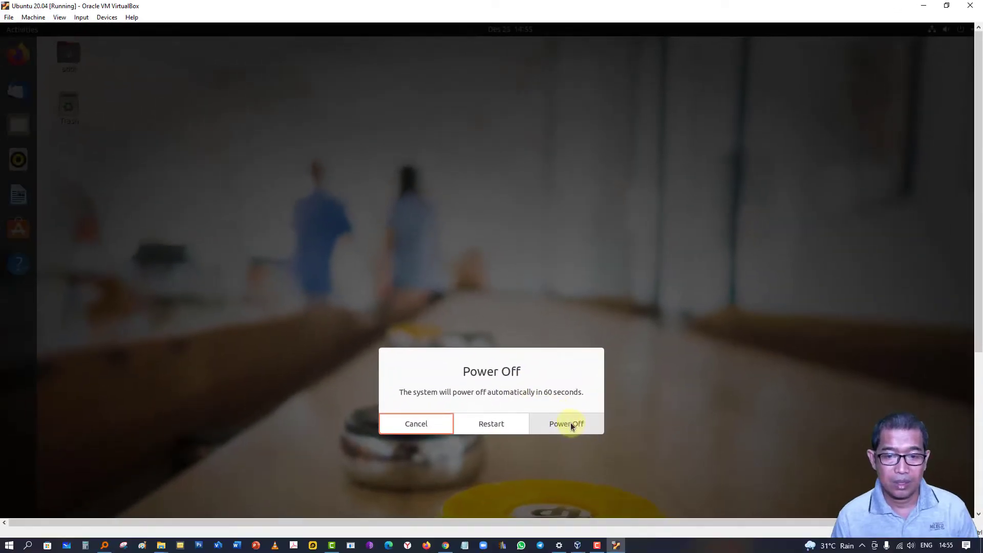
pyautogui.click(499, 500)
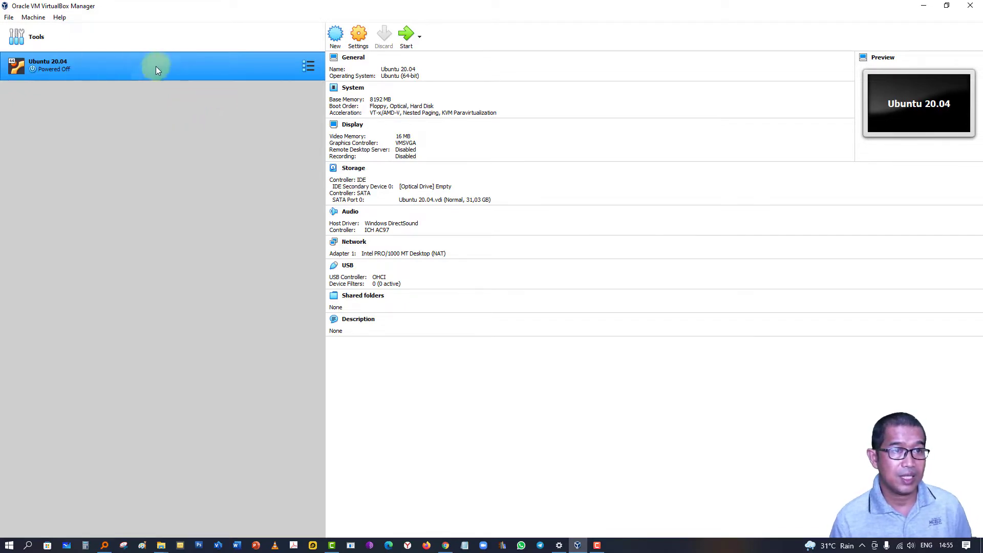
# Open the removal prompt for the Ubuntu 20.04 virtual machine and dismiss it without deleting any files.
pyautogui.click(117, 70)
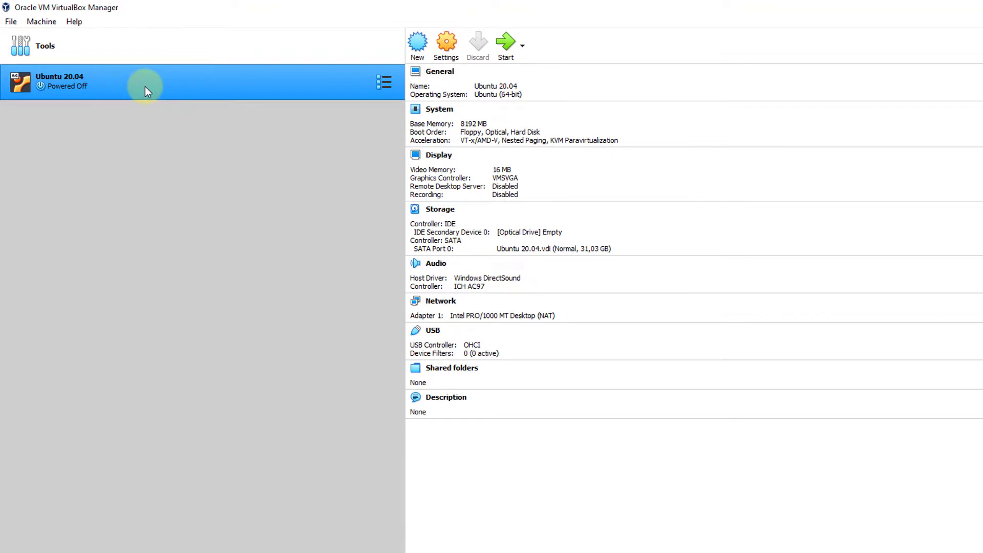
pyautogui.rightClick(146, 88)
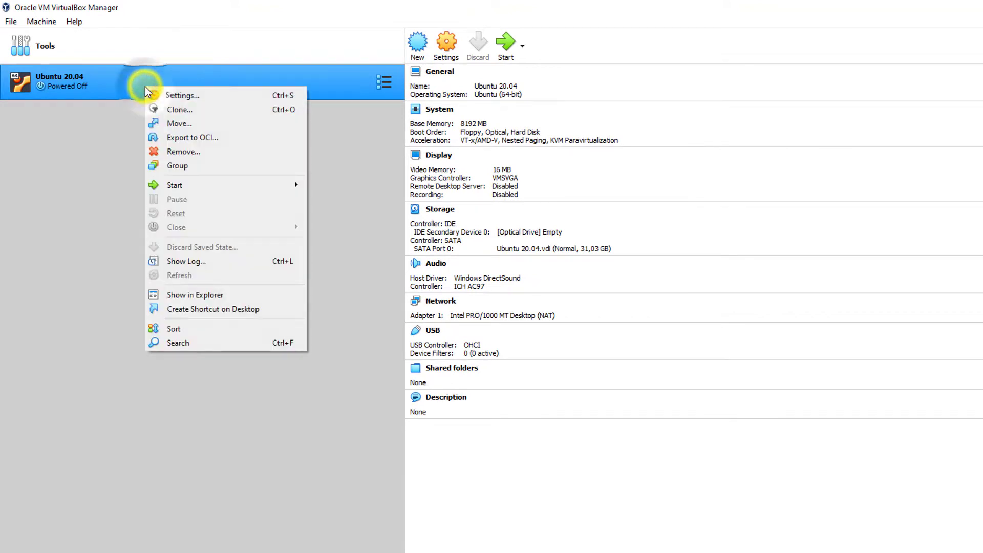
pyautogui.click(197, 153)
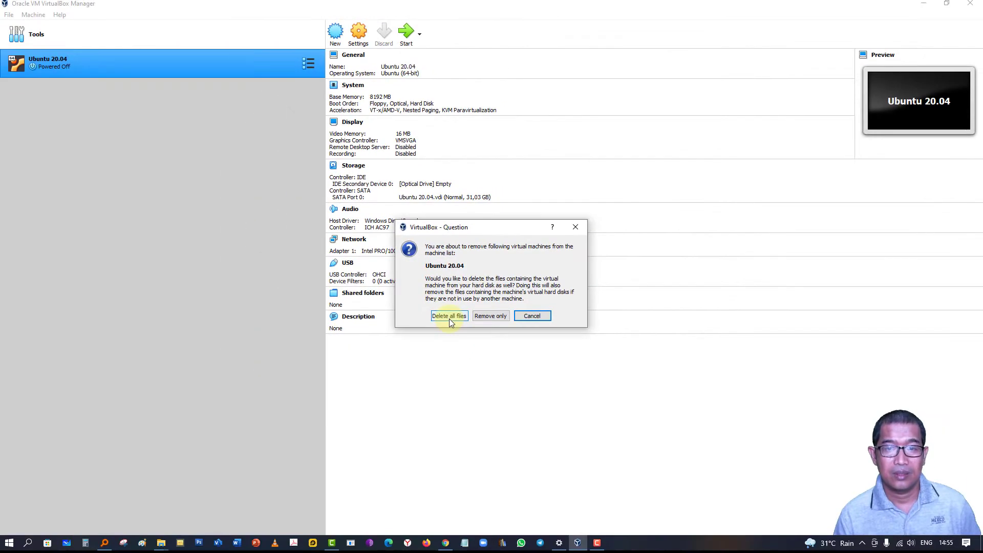
pyautogui.click(581, 226)
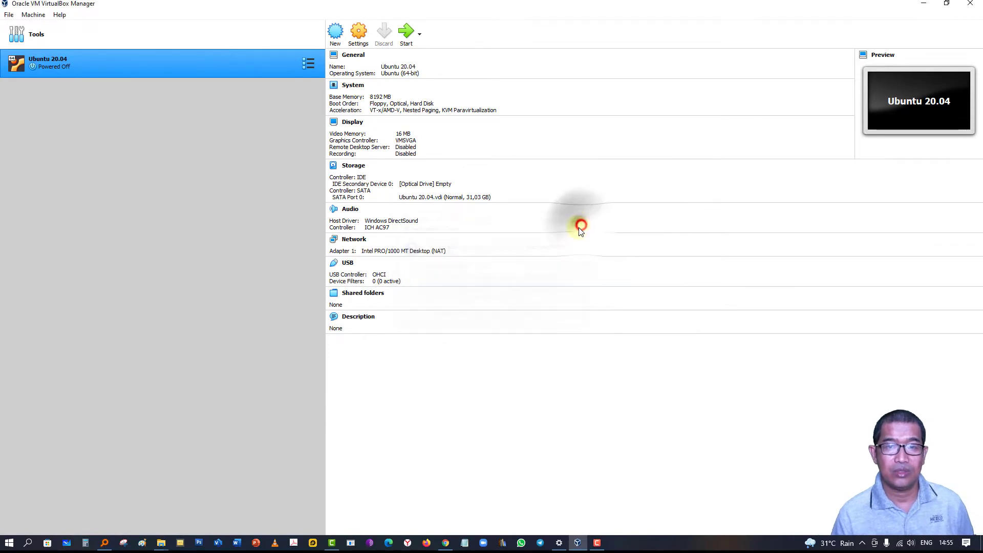